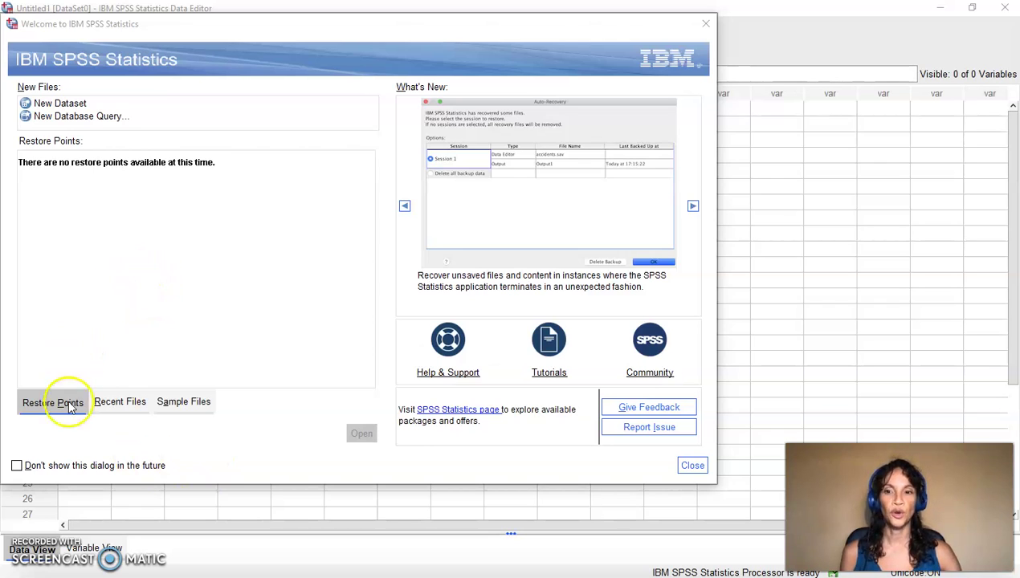
# Step: Open survey_sample.sav from the Welcome dialog's Sample Files list
pyautogui.click(190, 407)
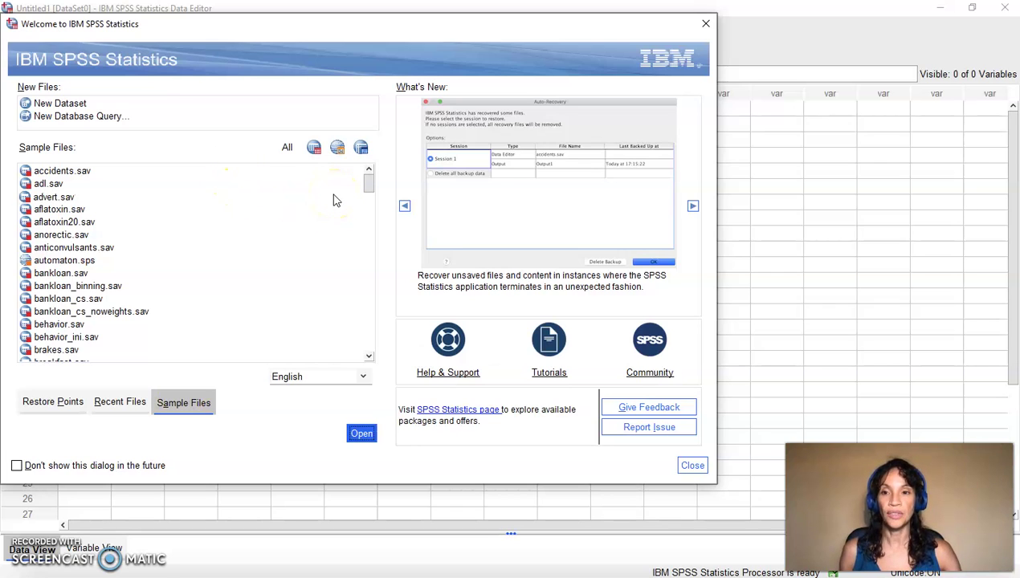
pyautogui.moveTo(369, 218); pyautogui.dragTo(367, 326)
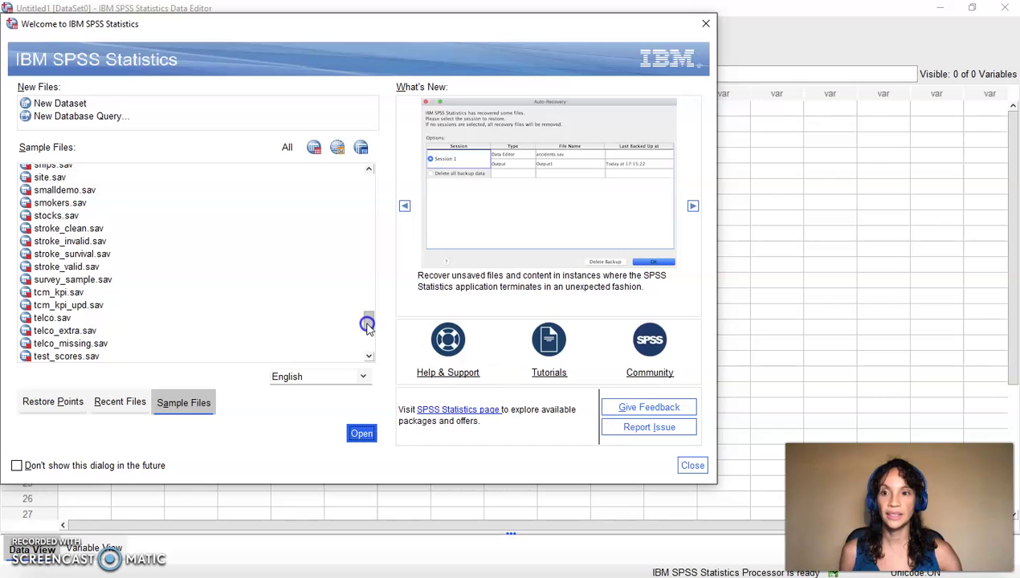
pyautogui.click(100, 283)
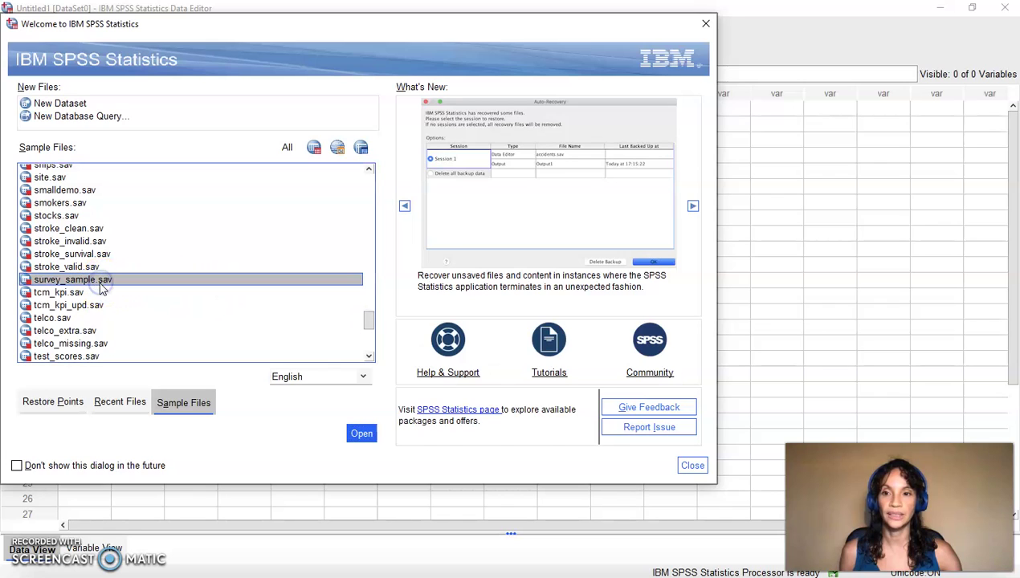
pyautogui.moveTo(110, 280); pyautogui.dragTo(327, 389)
pyautogui.click(358, 433)
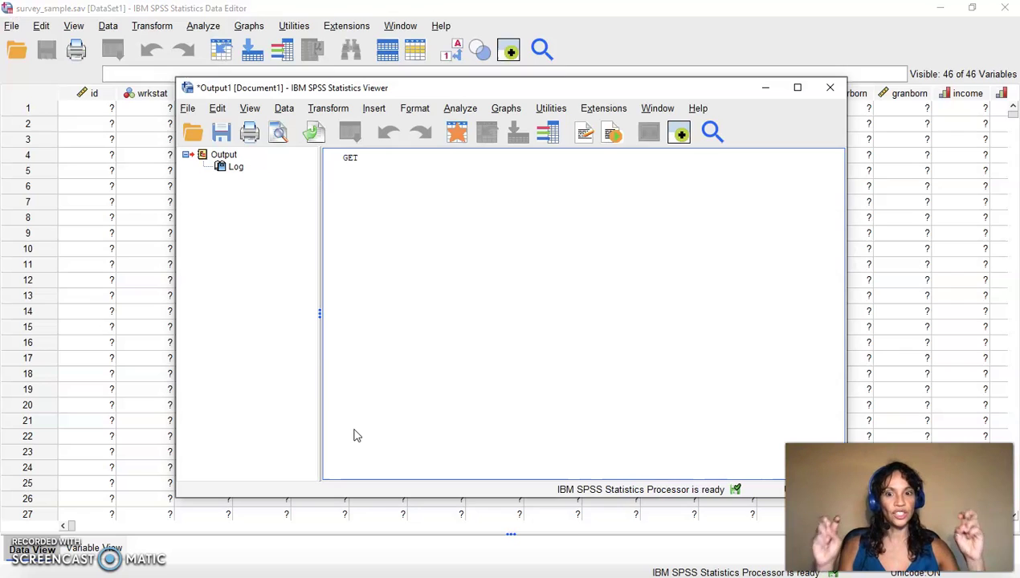
# Step: Minimize the Output Viewer to reveal survey_sample.sav in the Data Editor
pyautogui.click(231, 359)
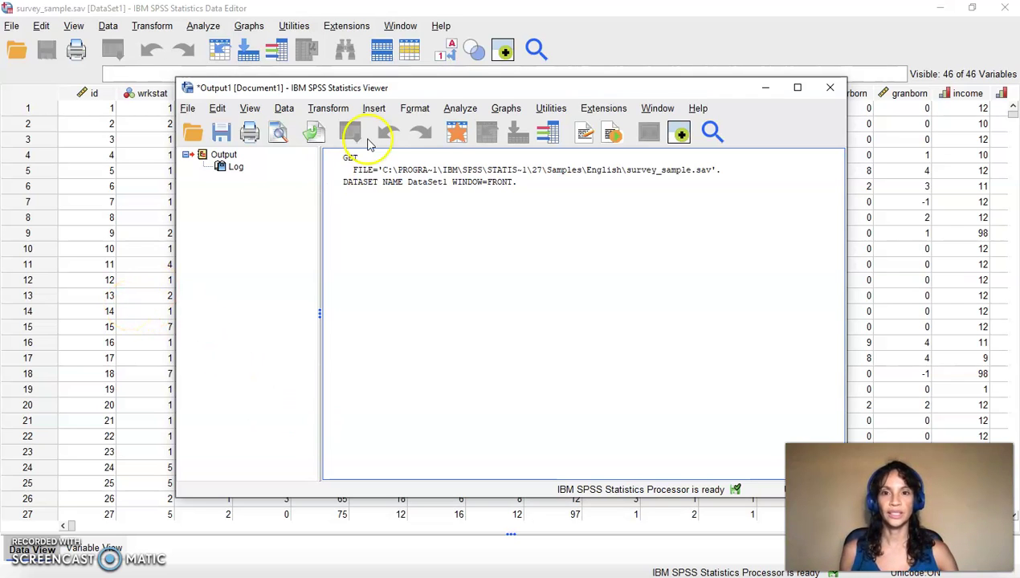
pyautogui.click(766, 92)
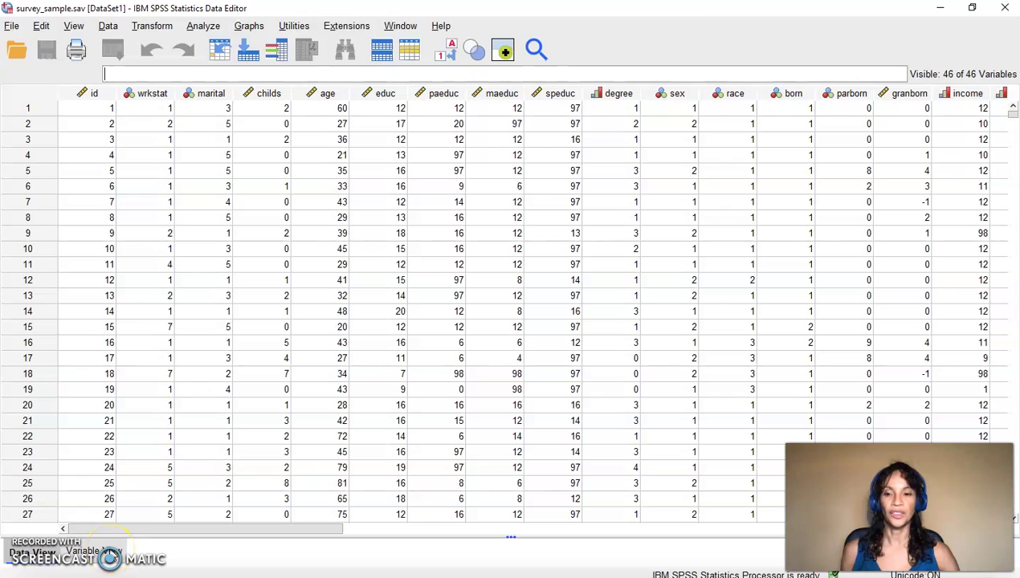
# Step: Switch to Variable View and inspect the sex and marital rows, including marital's value labels
pyautogui.click(102, 553)
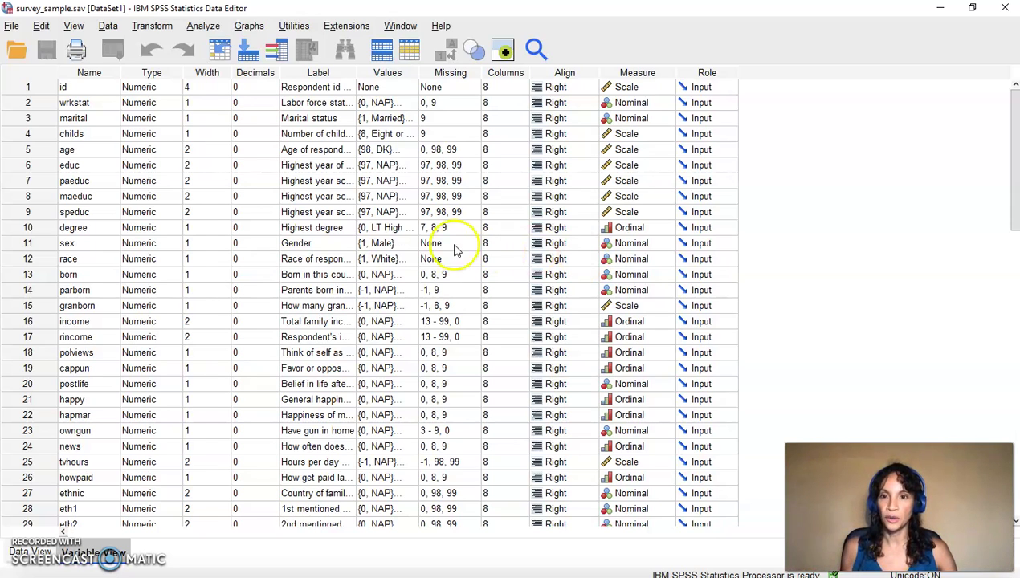
pyautogui.click(31, 243)
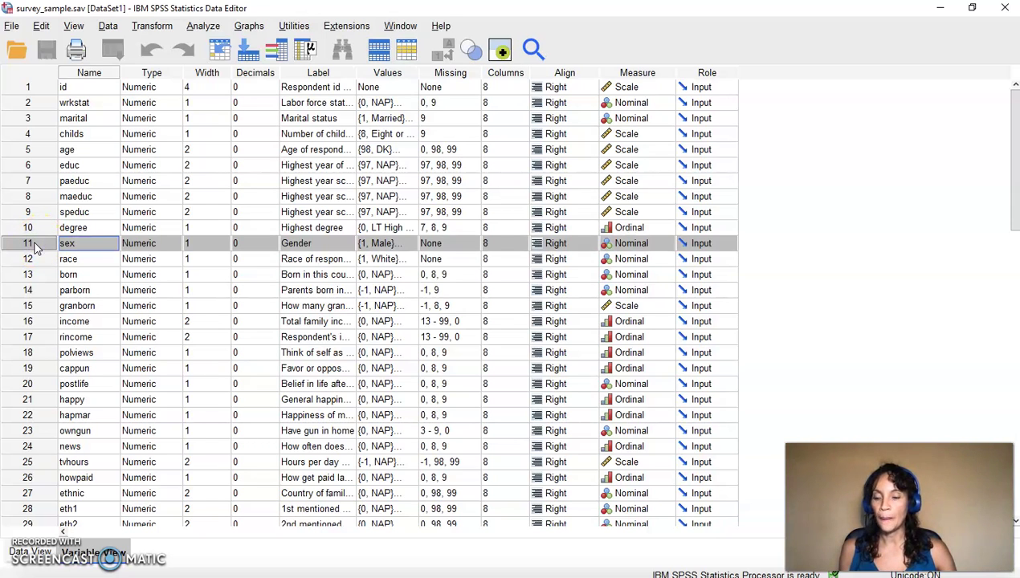
pyautogui.click(28, 119)
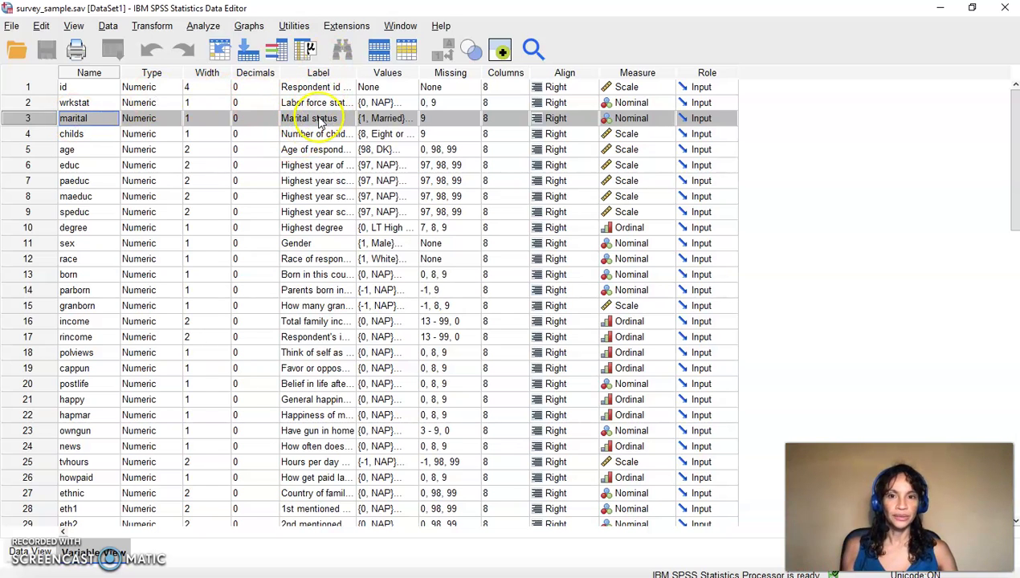
pyautogui.click(410, 120)
pyautogui.click(413, 119)
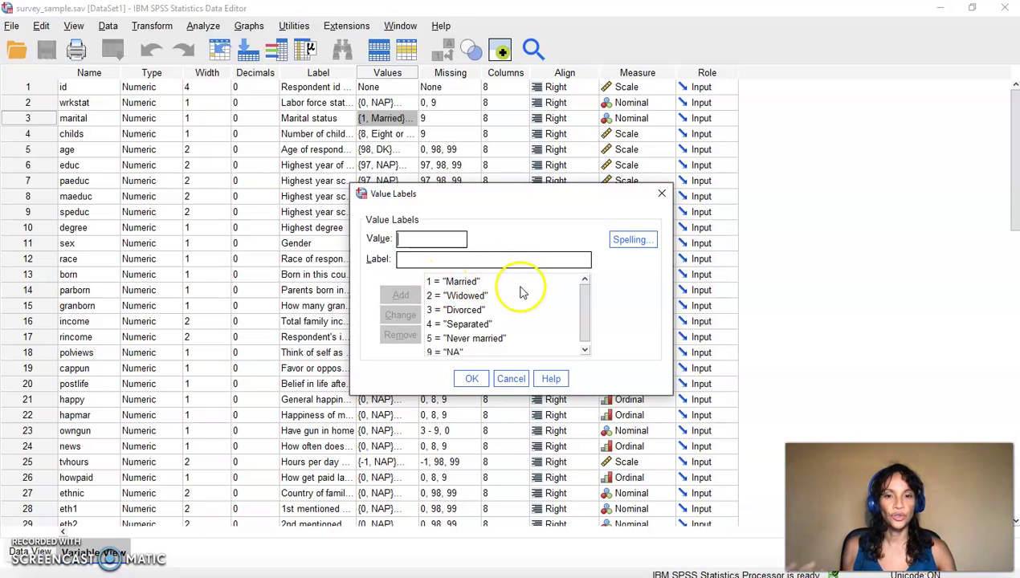
pyautogui.scroll(-1, 506, 319)
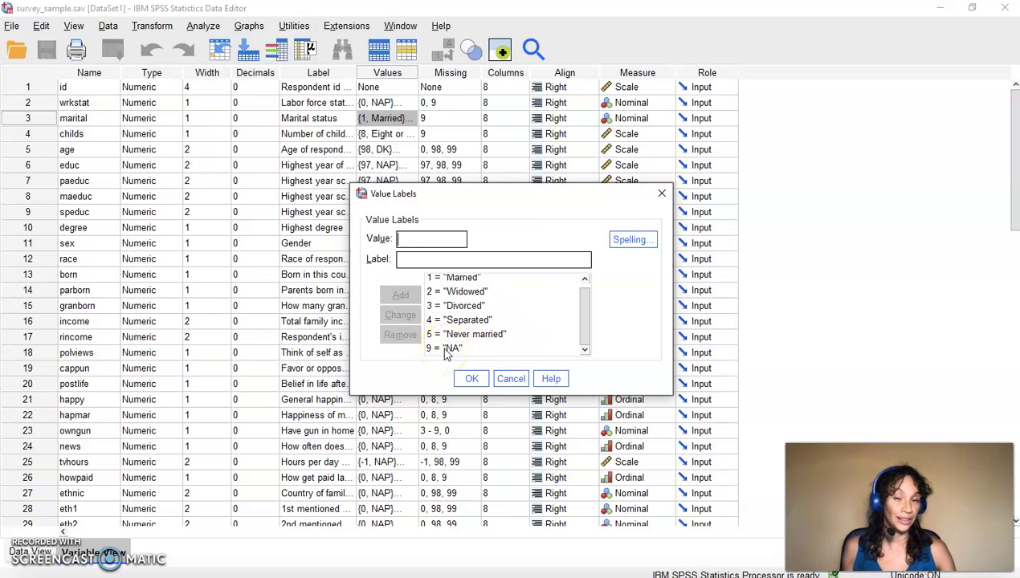
pyautogui.click(511, 379)
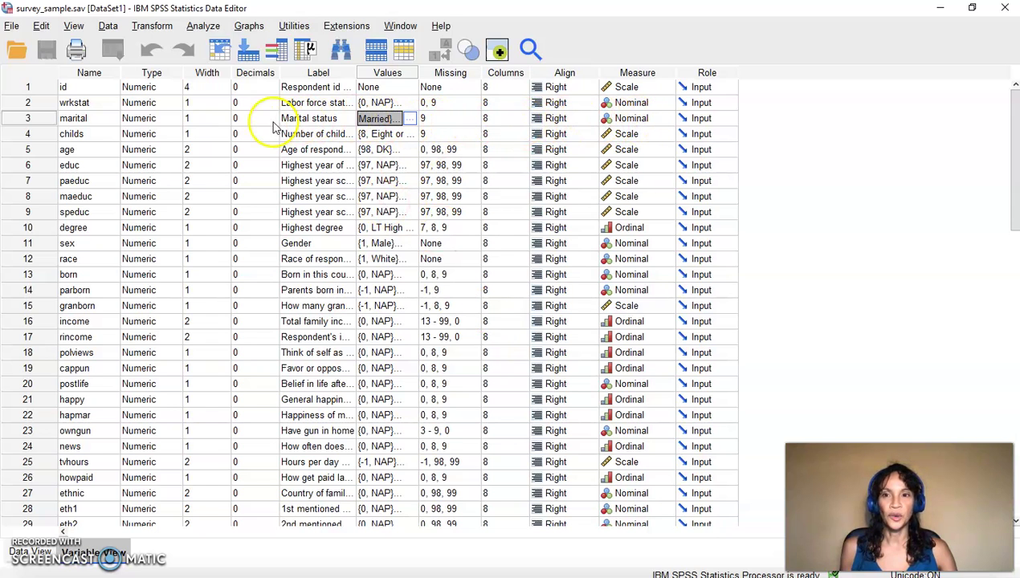
pyautogui.click(32, 244)
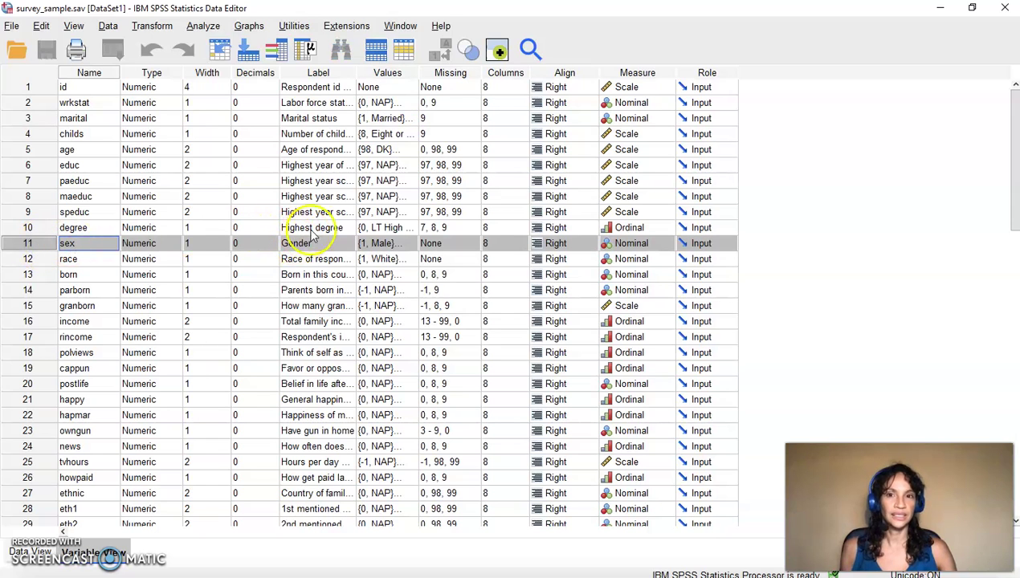
pyautogui.click(406, 245)
pyautogui.click(410, 243)
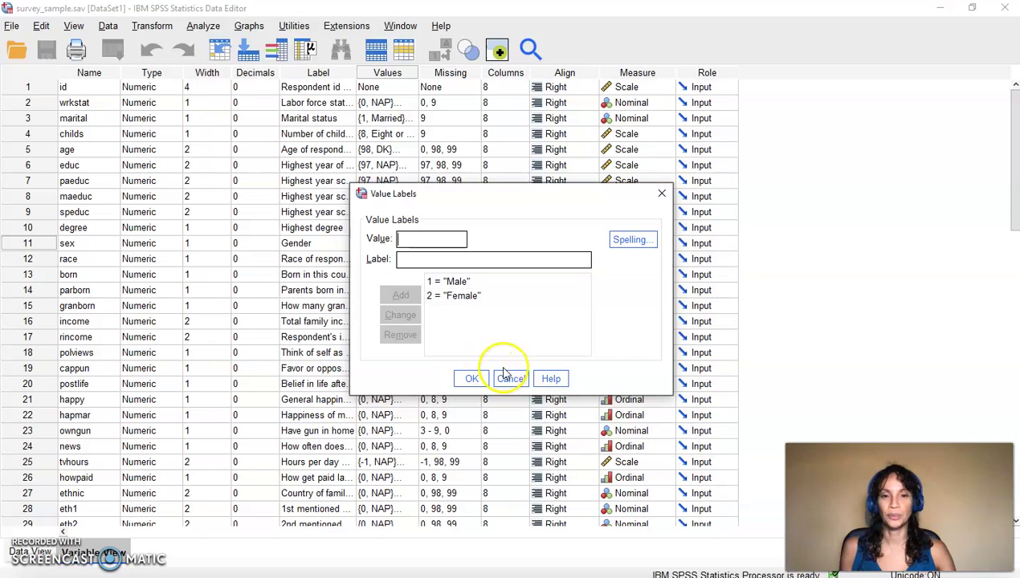
pyautogui.click(507, 379)
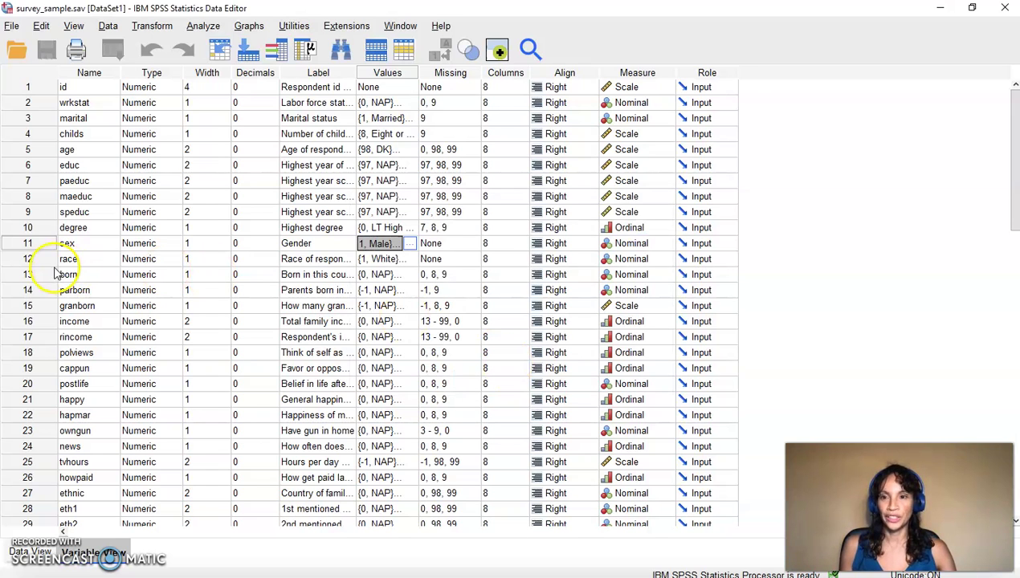
pyautogui.click(37, 244)
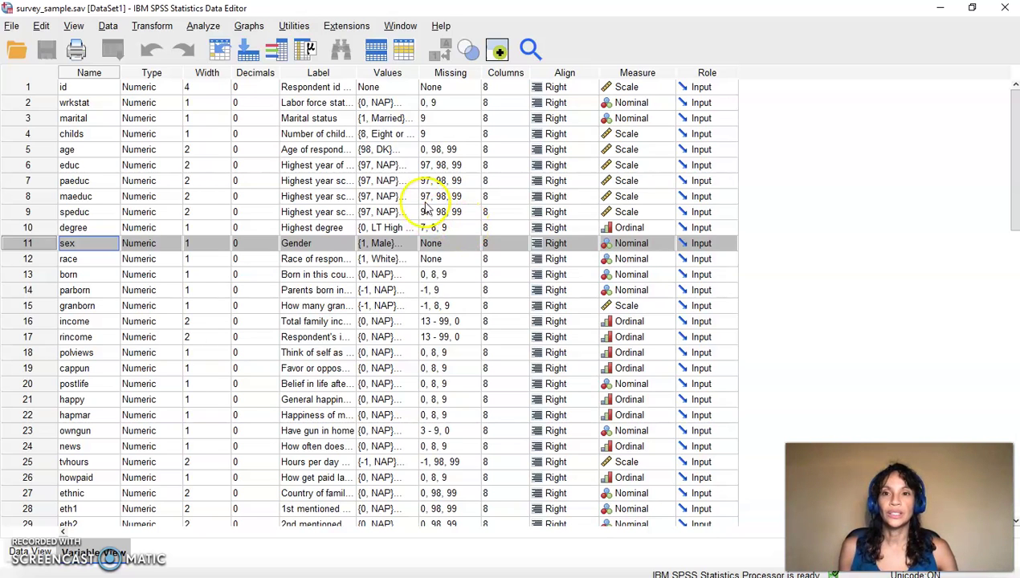
# Step: Open the Crosstabs dialog from Analyze > Descriptive Statistics
pyautogui.click(203, 27)
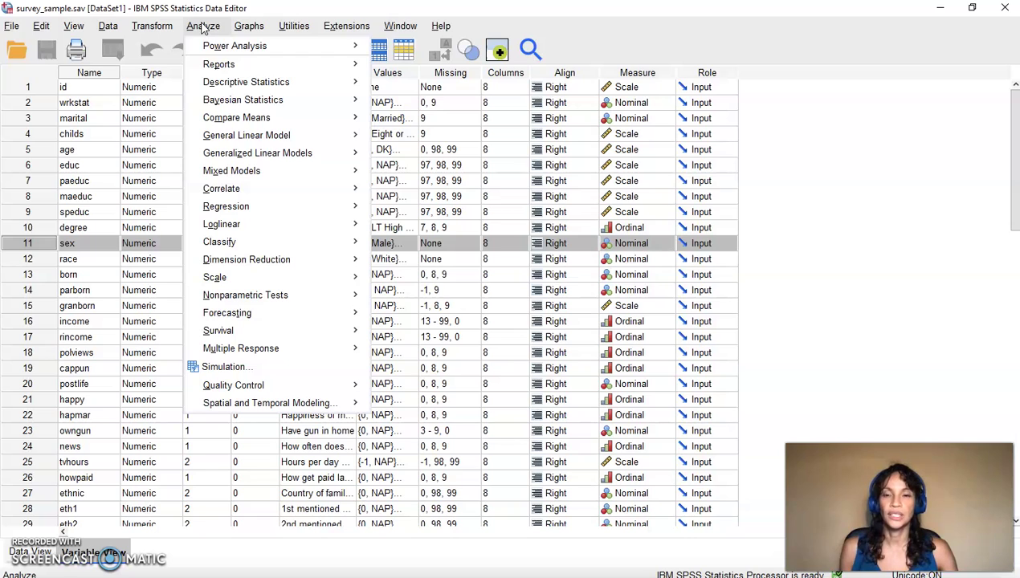
pyautogui.moveTo(222, 88)
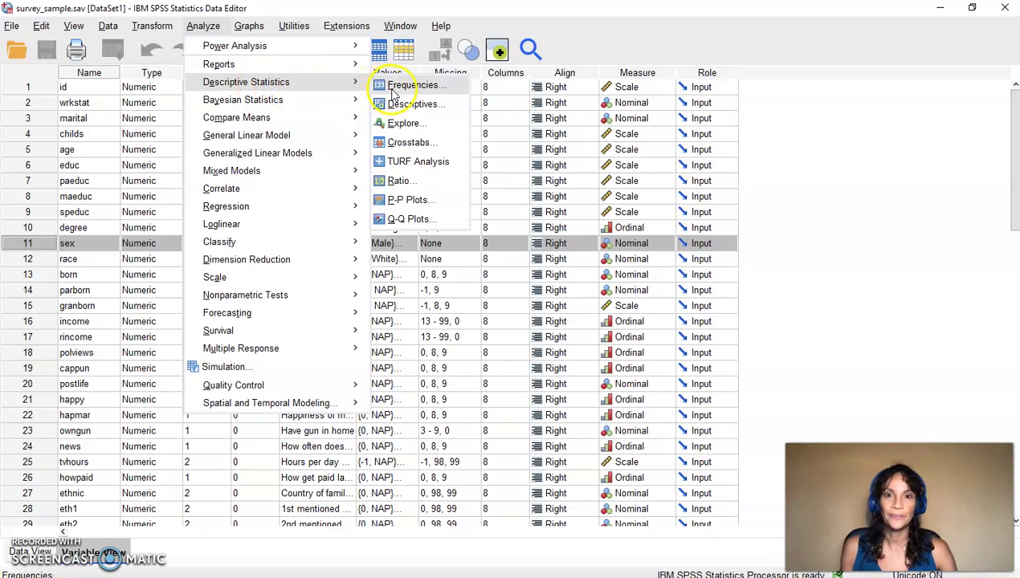
pyautogui.click(406, 144)
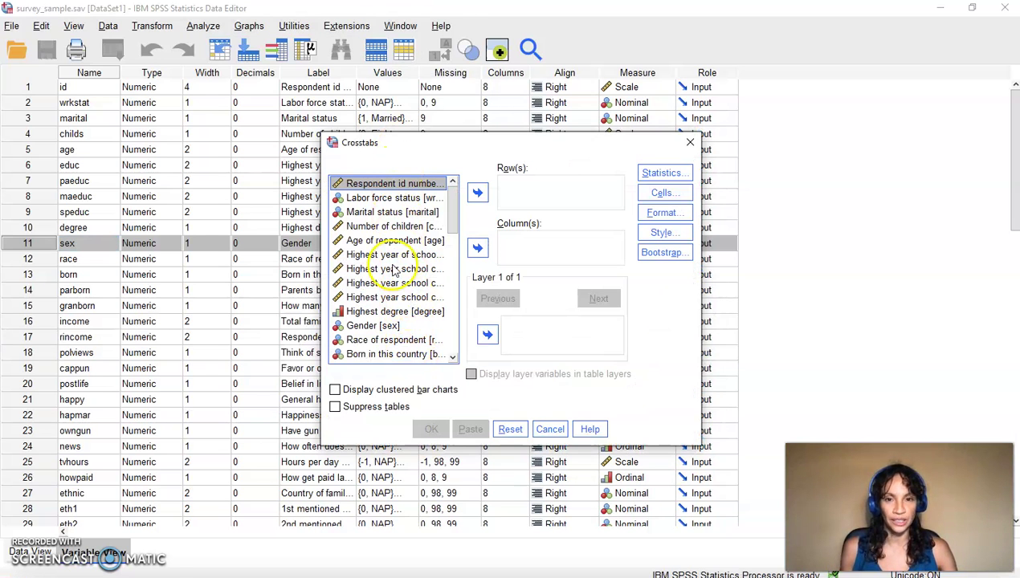
pyautogui.scroll(-15, 393, 272)
pyautogui.scroll(15, 398, 259)
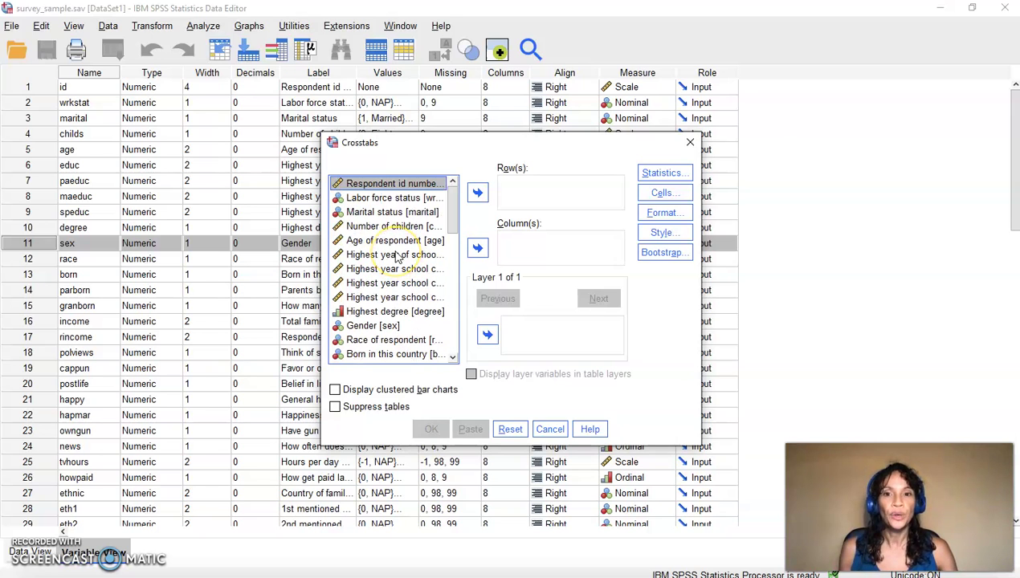
# Step: Move Marital status to Row(s) and Gender to Column(s)
pyautogui.click(373, 213)
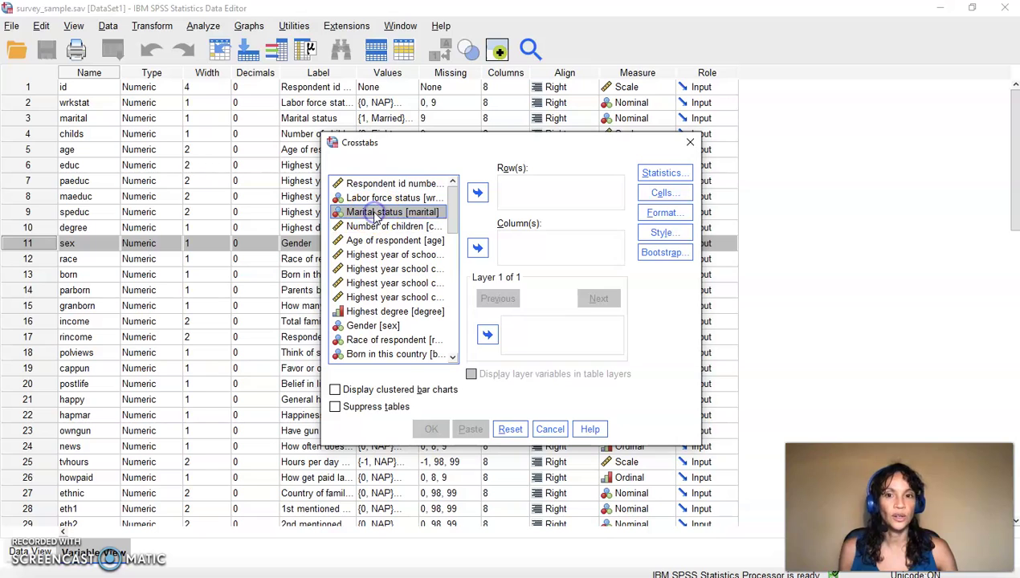
pyautogui.click(477, 193)
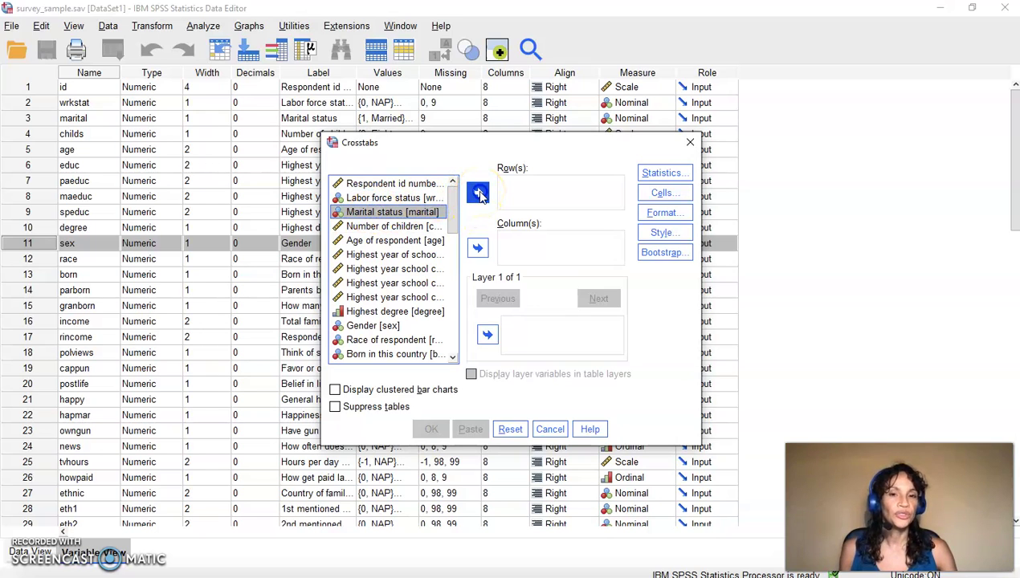
pyautogui.click(563, 198)
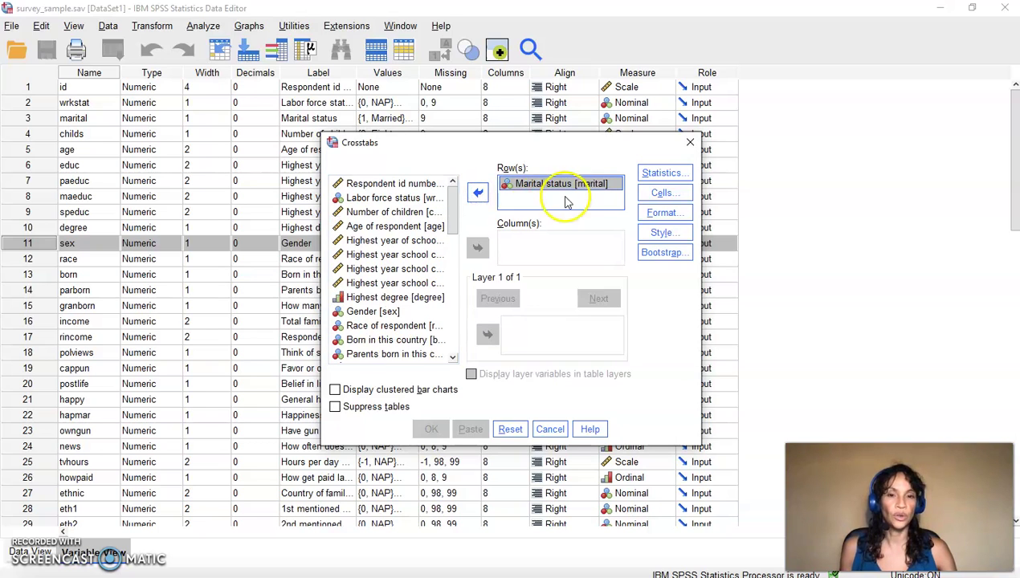
pyautogui.click(372, 314)
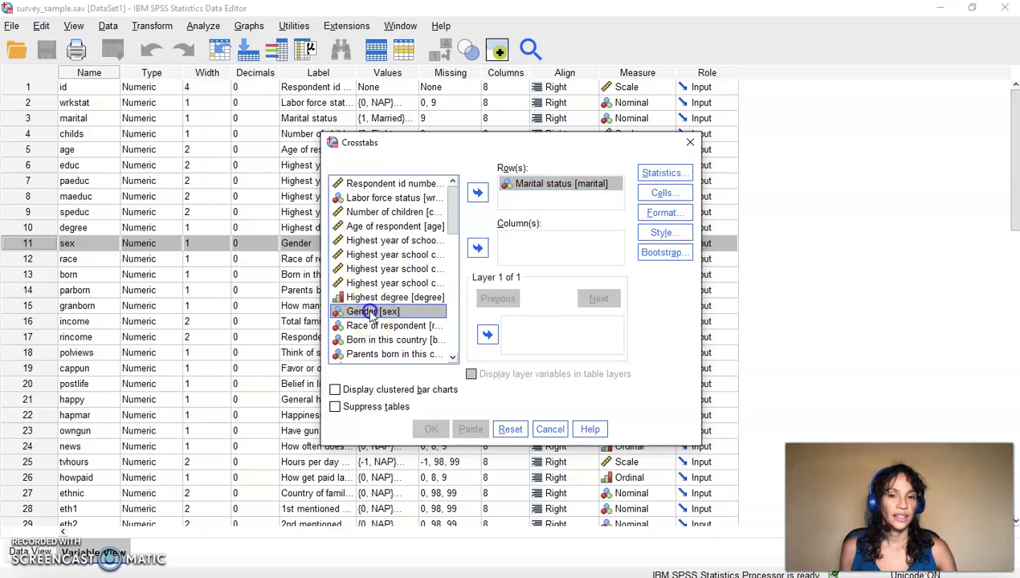
pyautogui.click(374, 315)
pyautogui.click(377, 315)
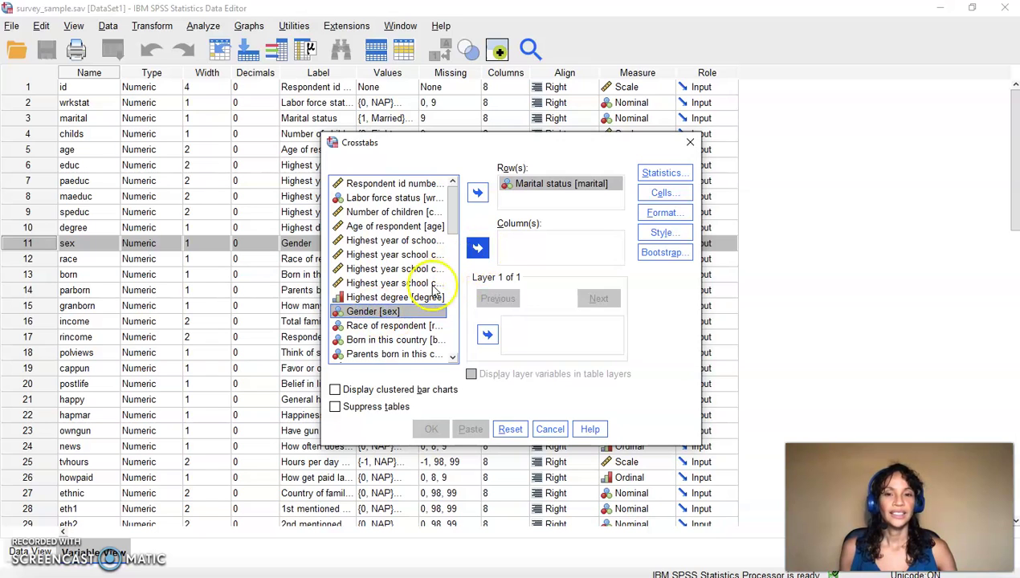
pyautogui.click(478, 249)
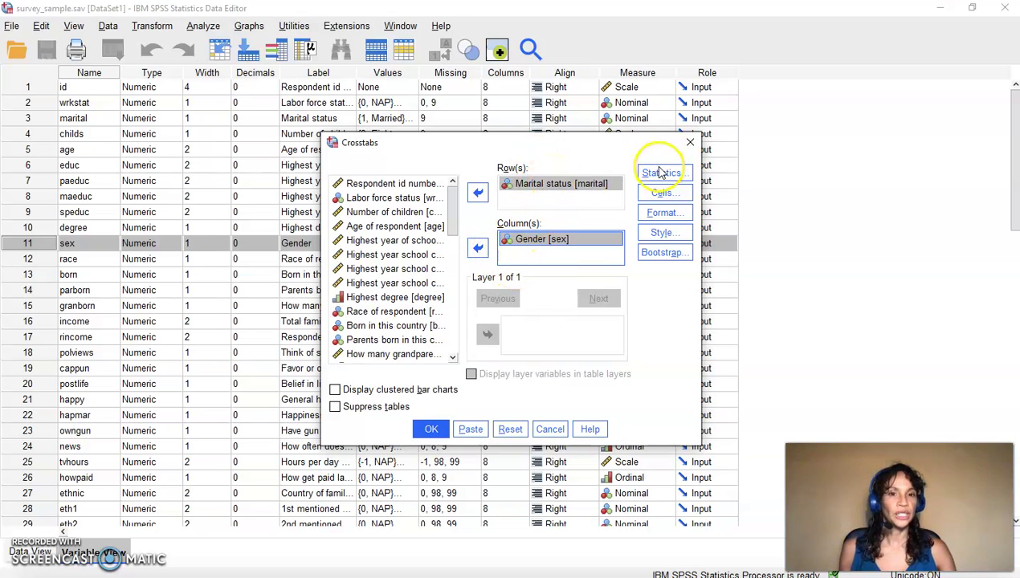
# Step: Tick Chi-square under Statistics, keep the default Cells settings, and run the crosstab
pyautogui.click(659, 174)
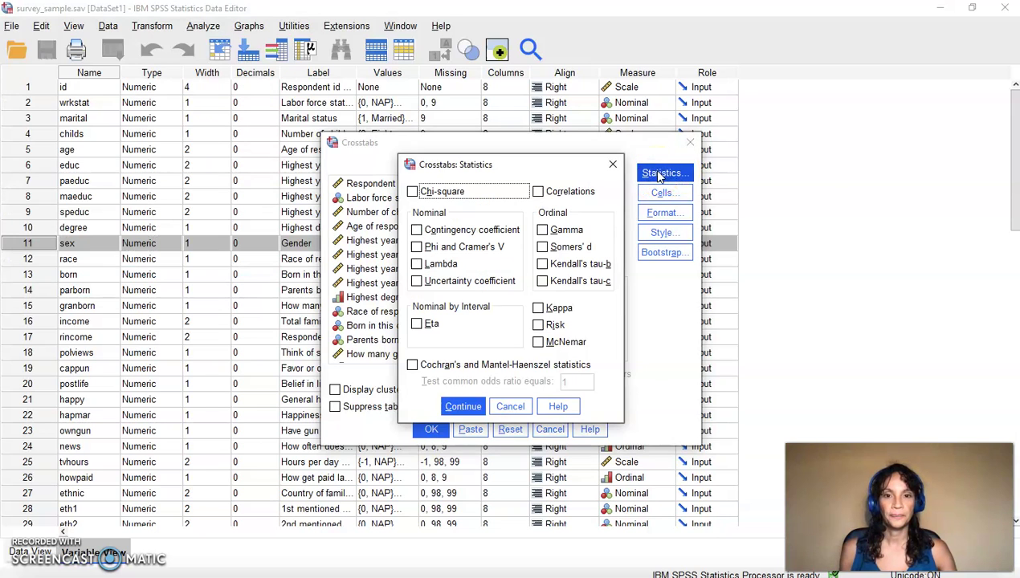
pyautogui.click(414, 194)
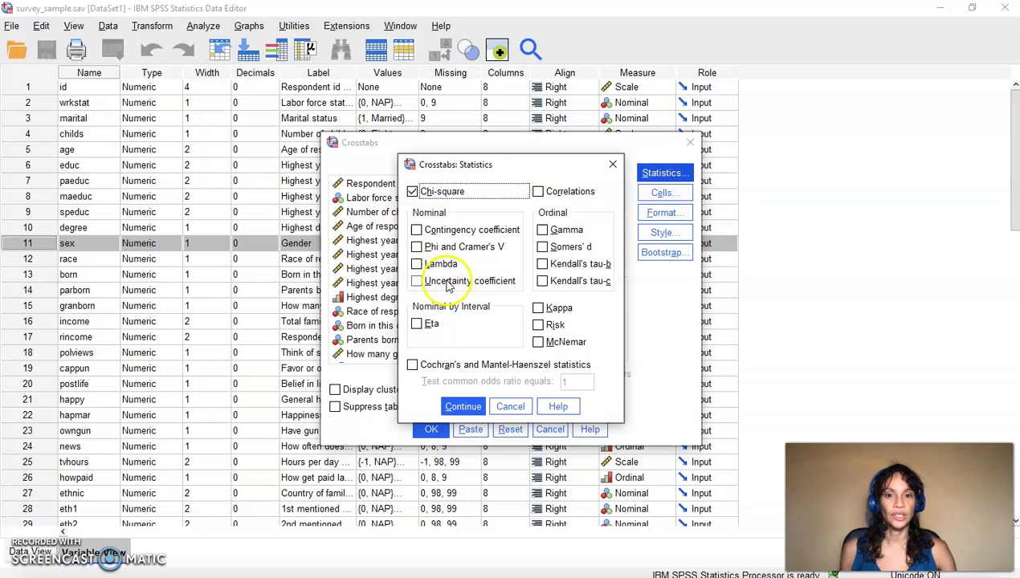
pyautogui.click(462, 408)
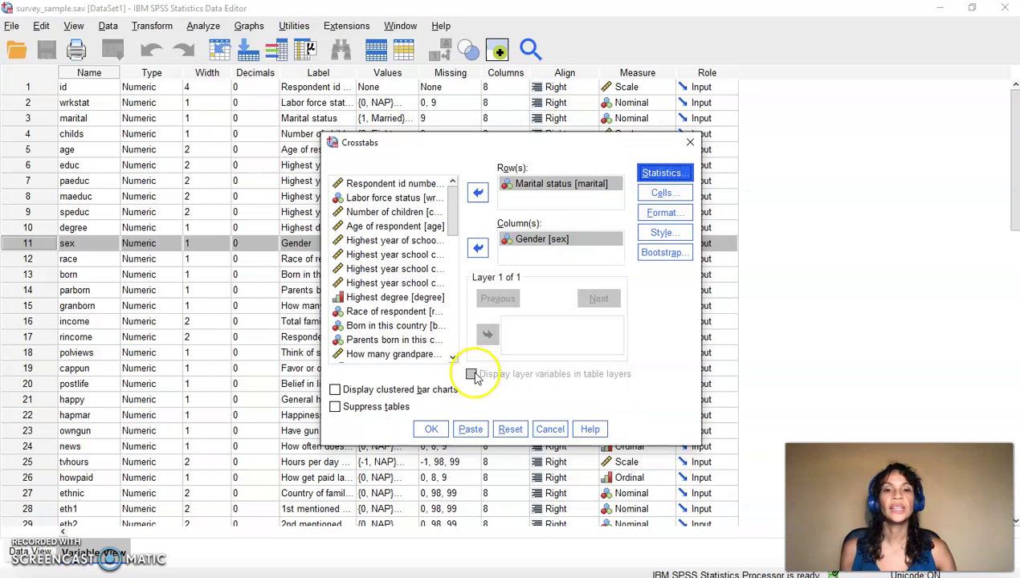
pyautogui.click(659, 195)
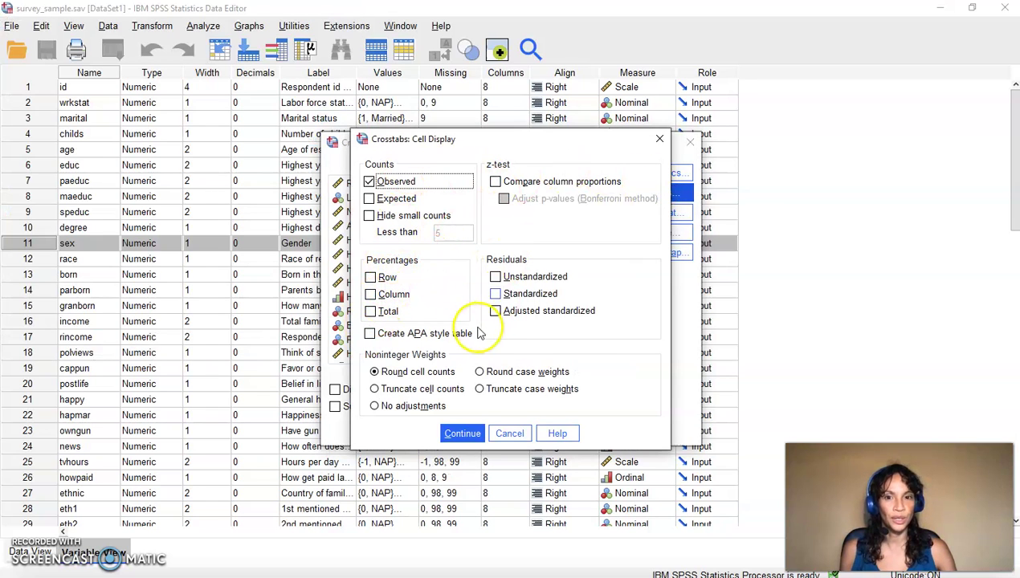
pyautogui.click(461, 435)
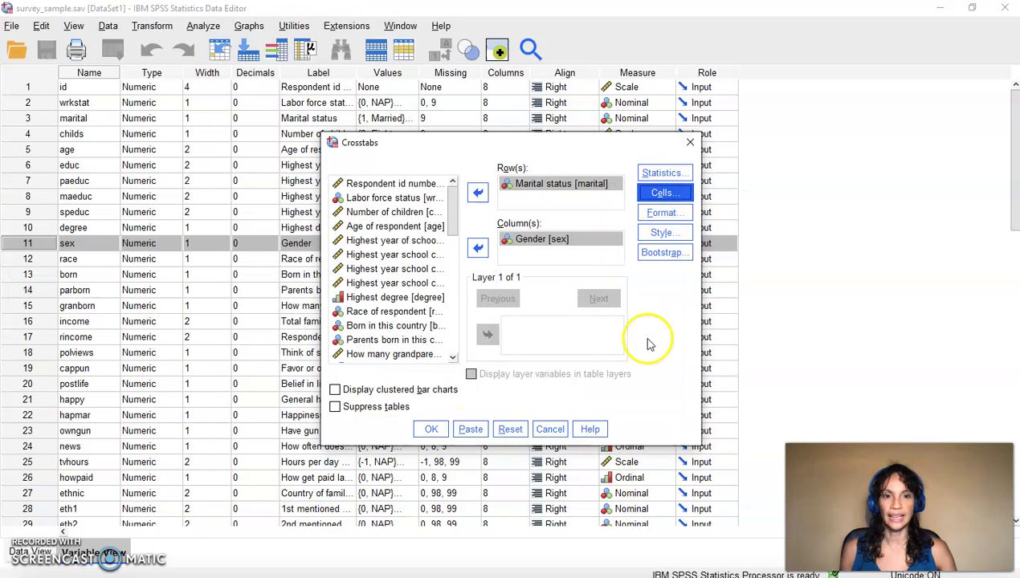
pyautogui.click(430, 430)
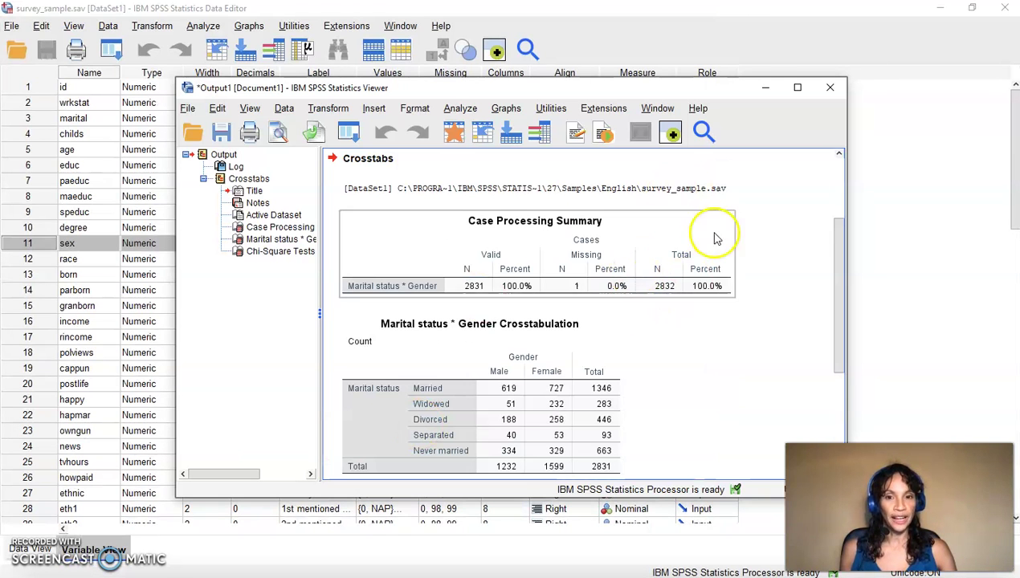
# Step: Maximize the Viewer and step through Crosstabs, Title, Notes, Active Dataset, and Case Processing Summary
pyautogui.click(797, 88)
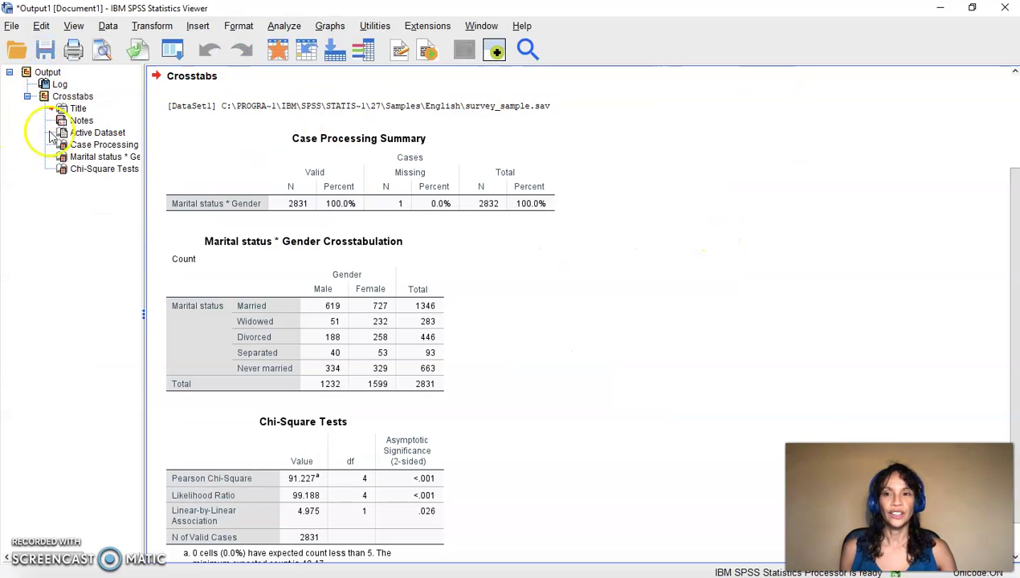
pyautogui.click(71, 97)
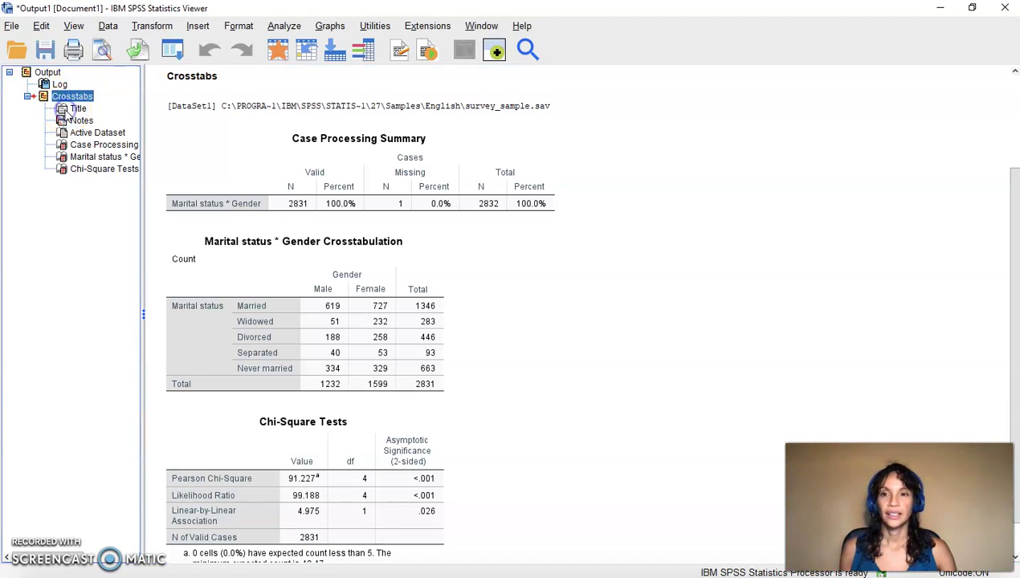
pyautogui.click(77, 108)
pyautogui.click(74, 121)
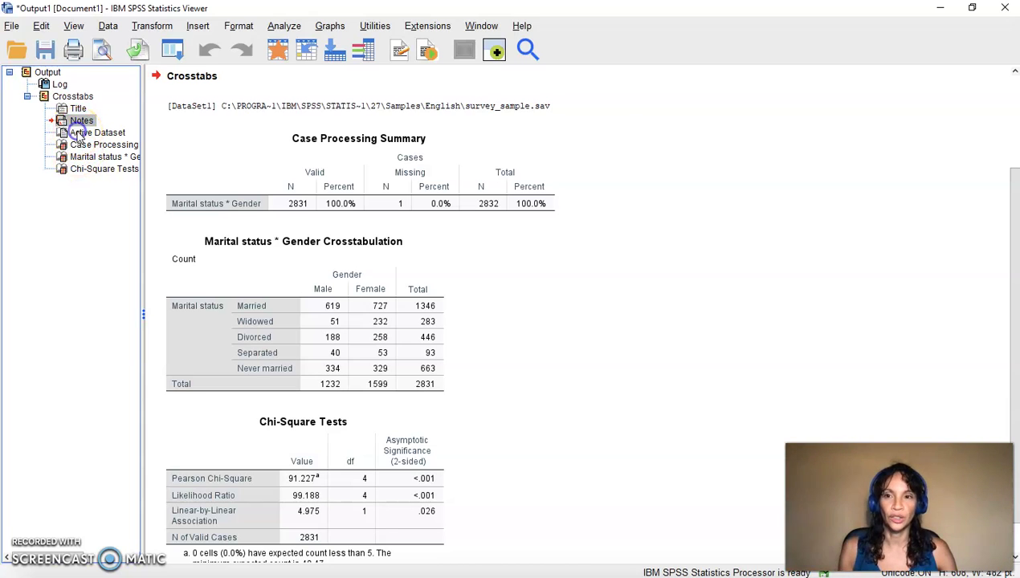
pyautogui.click(80, 133)
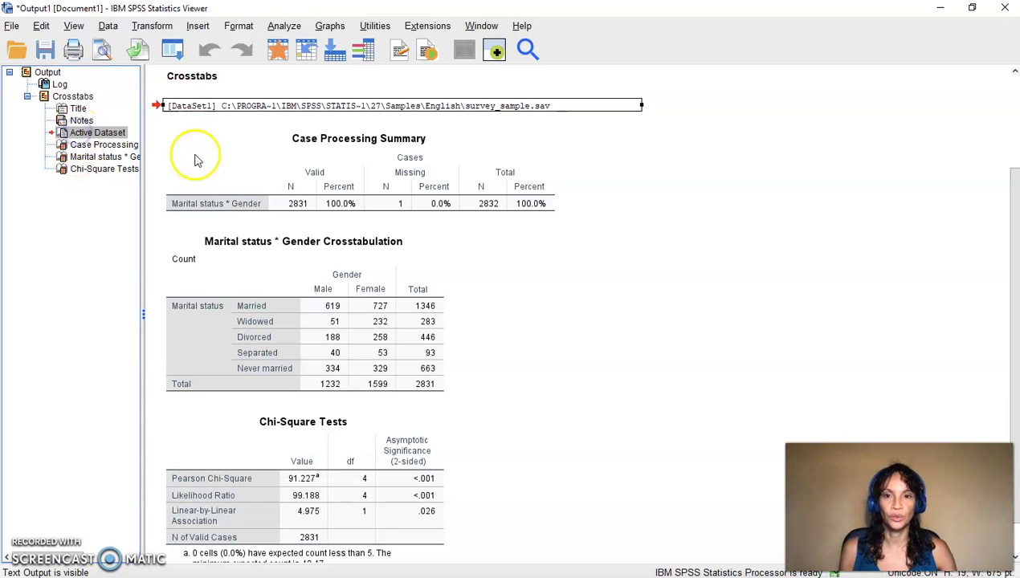
pyautogui.click(110, 144)
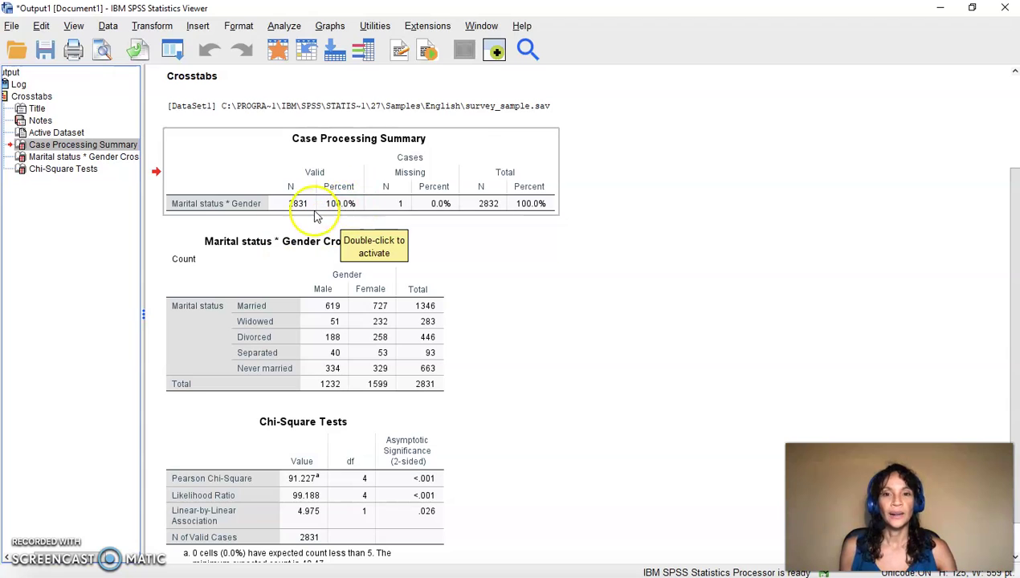
pyautogui.click(323, 175)
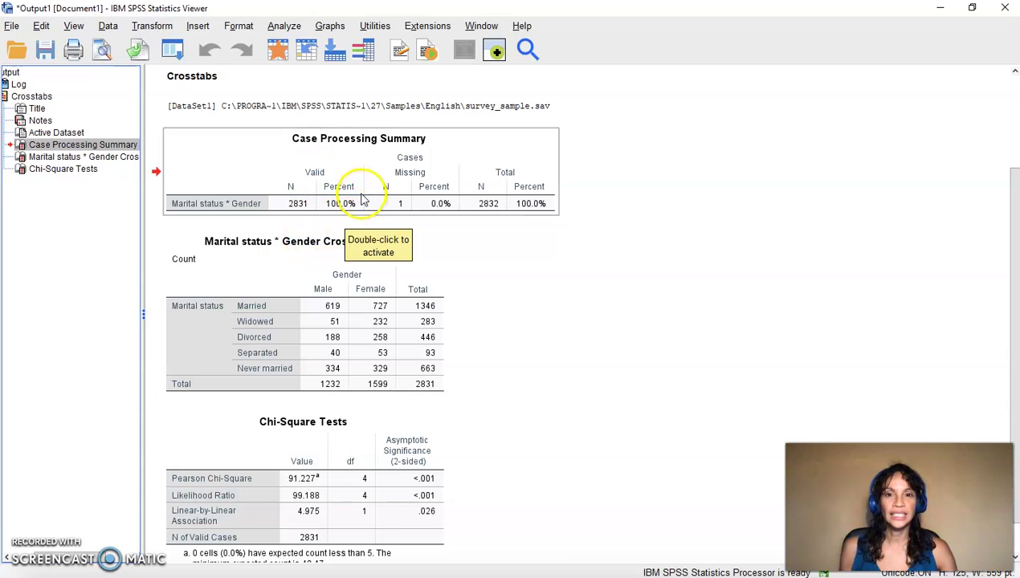
pyautogui.click(392, 171)
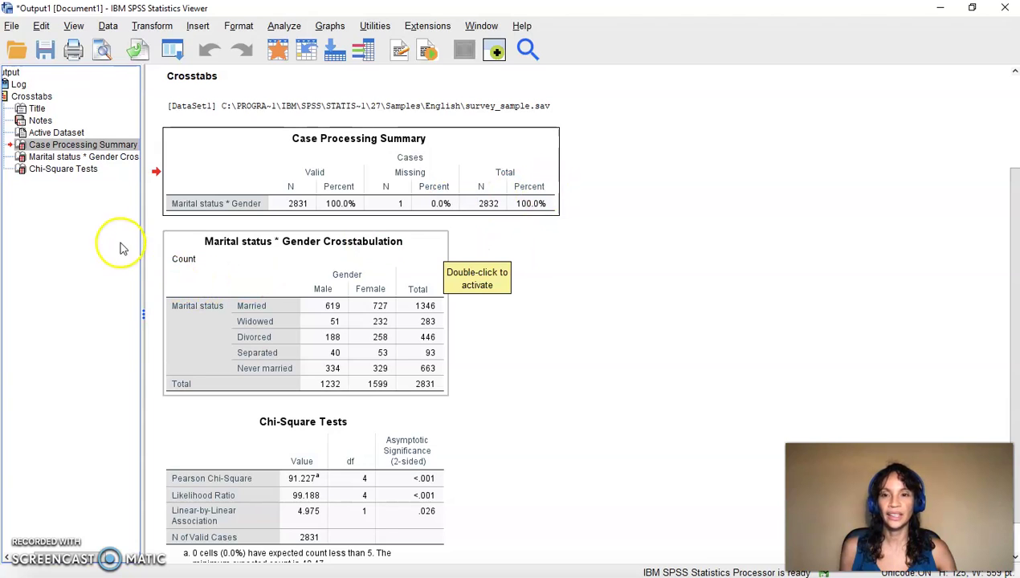
pyautogui.click(75, 157)
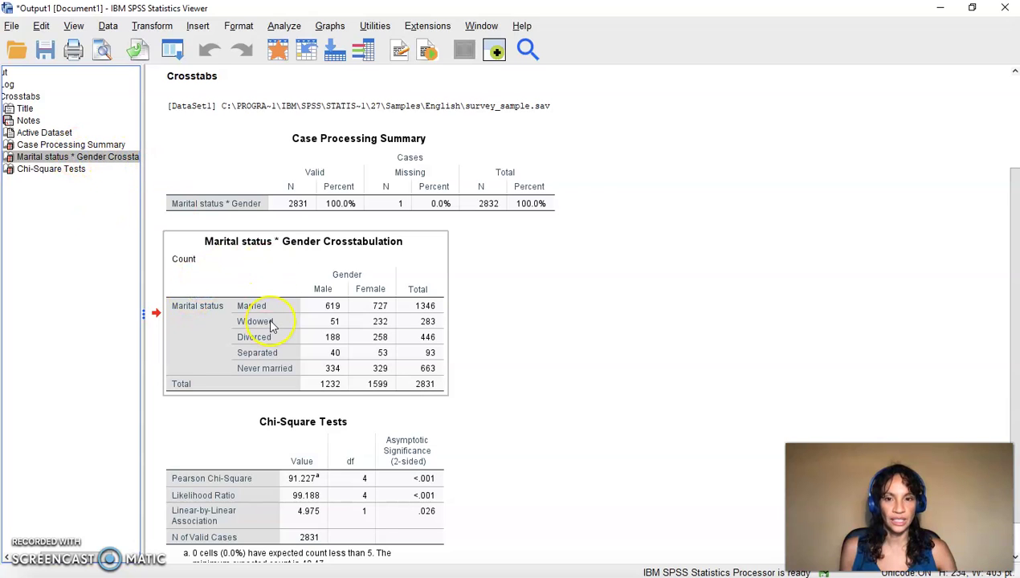
pyautogui.scroll(-1, 273, 326)
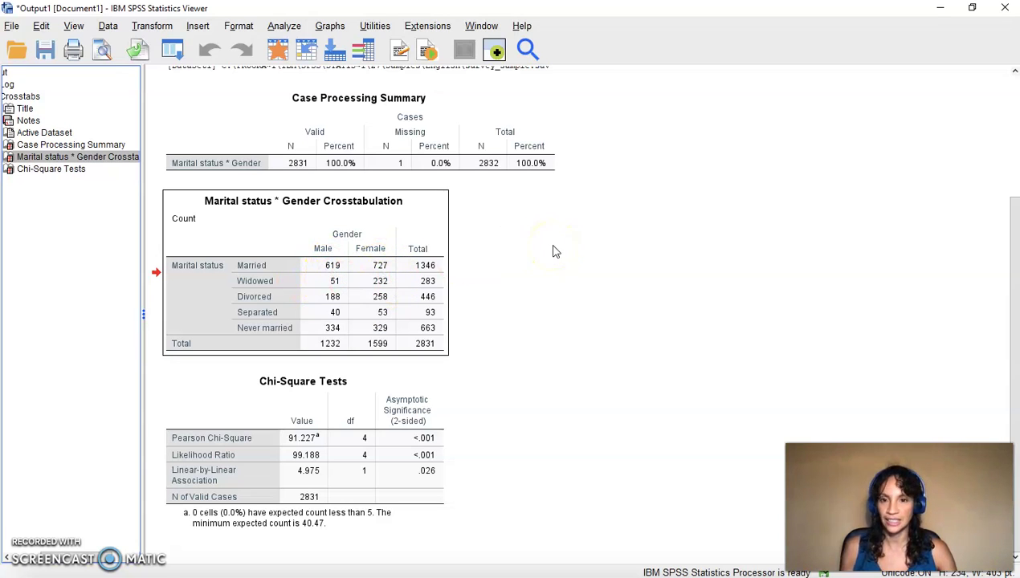
pyautogui.click(67, 171)
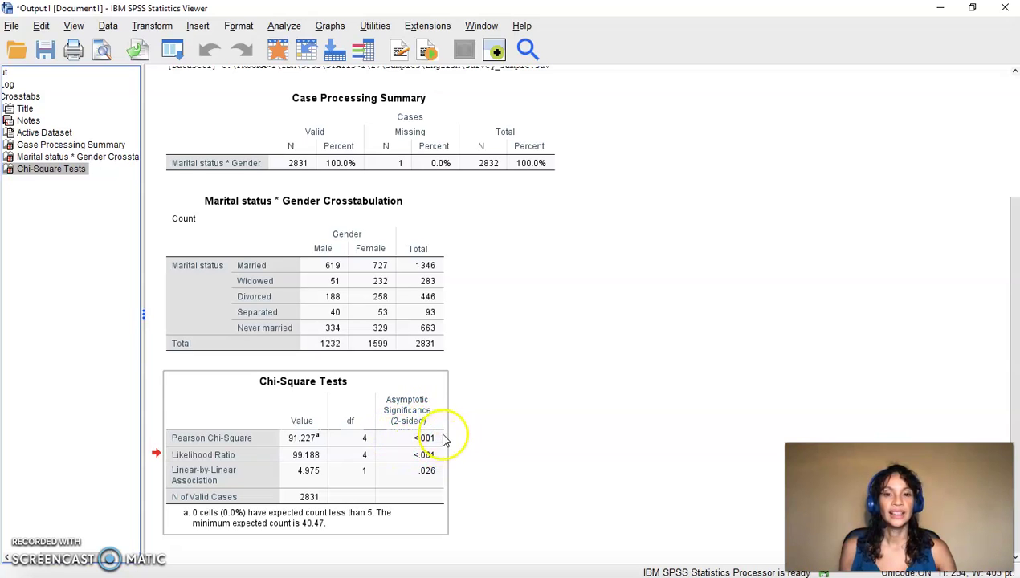
pyautogui.click(487, 428)
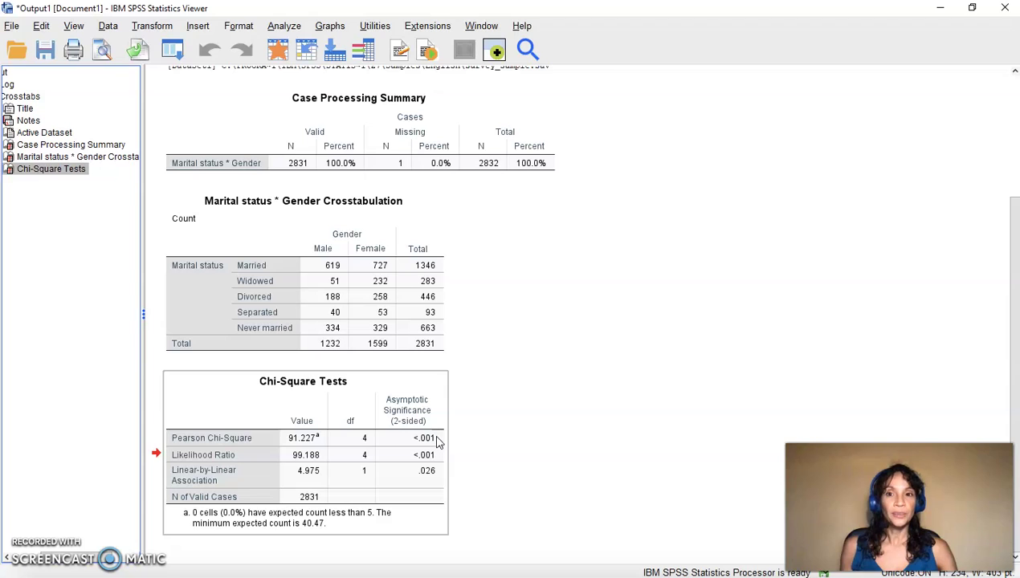
pyautogui.click(462, 413)
pyautogui.scroll(5, 462, 414)
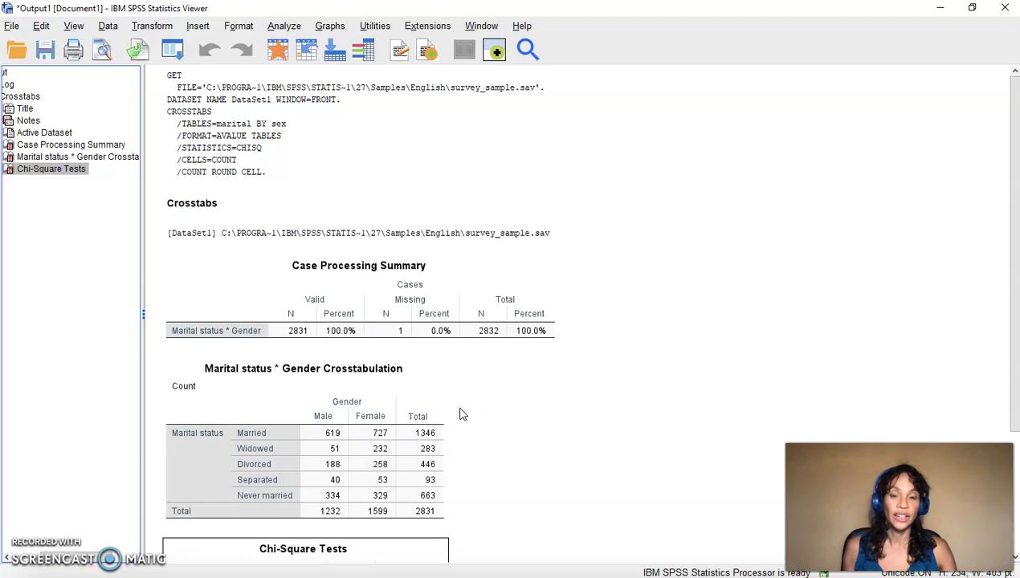
pyautogui.click(378, 452)
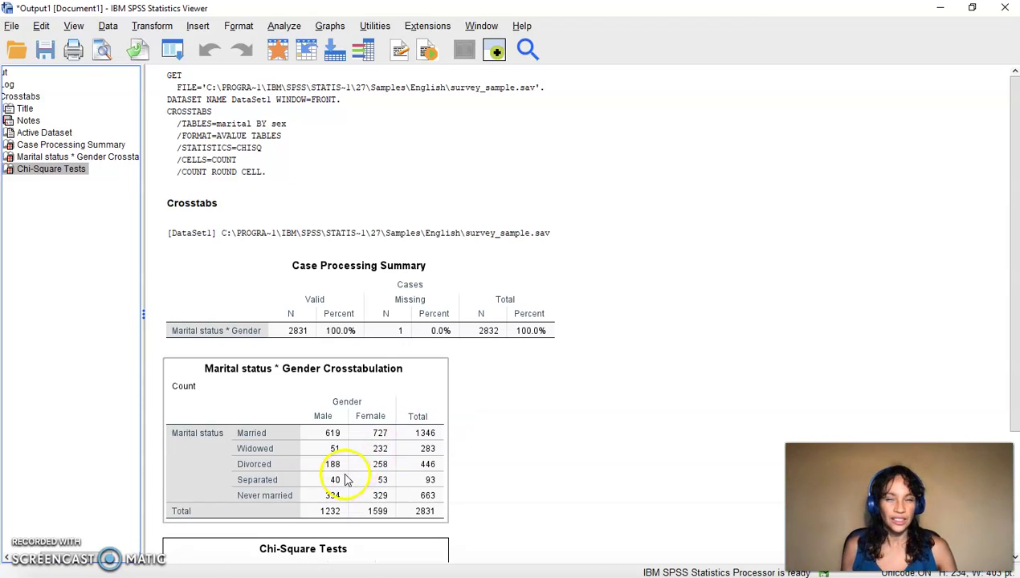
pyautogui.click(425, 440)
pyautogui.click(494, 426)
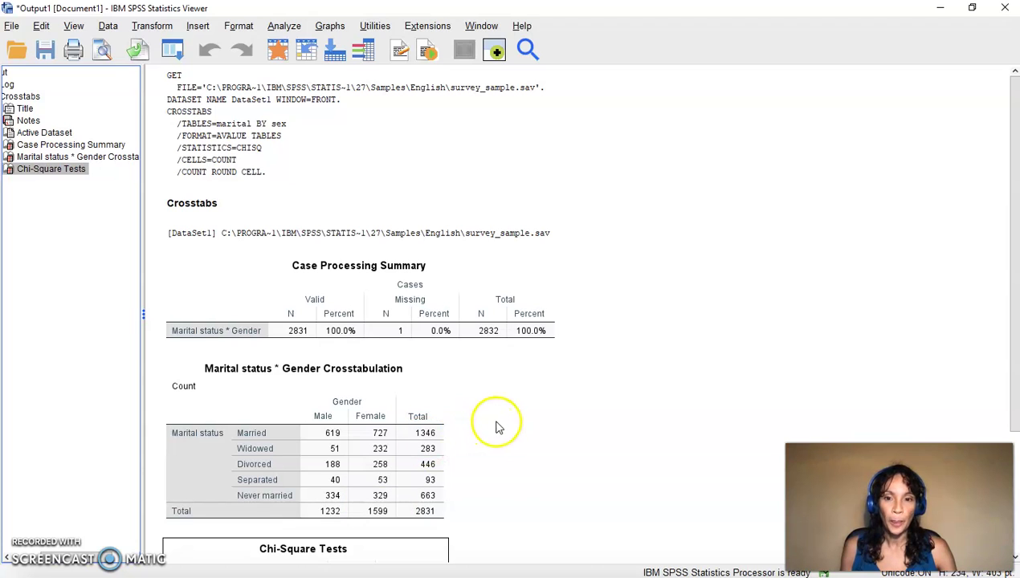
pyautogui.click(332, 422)
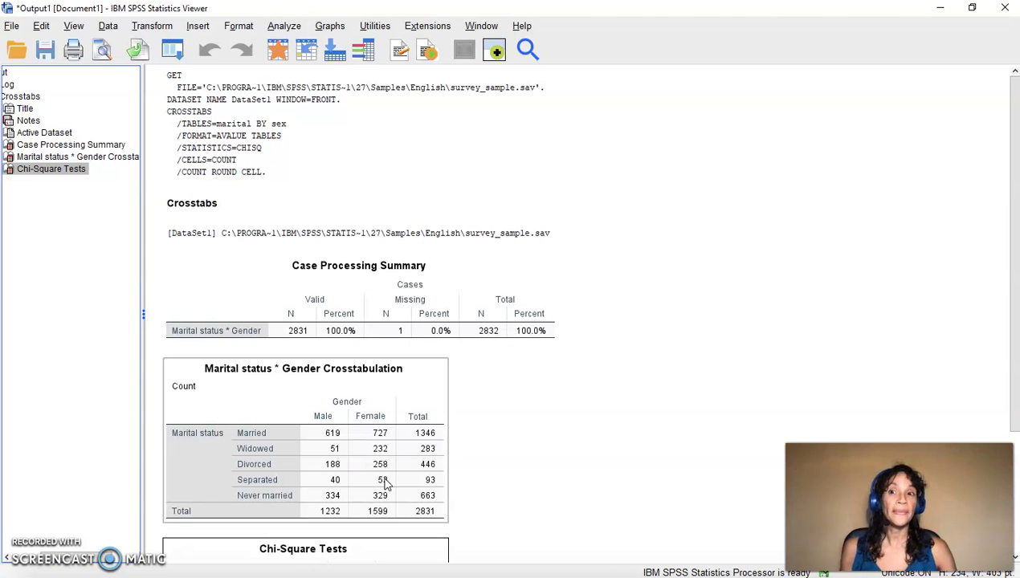
pyautogui.click(529, 346)
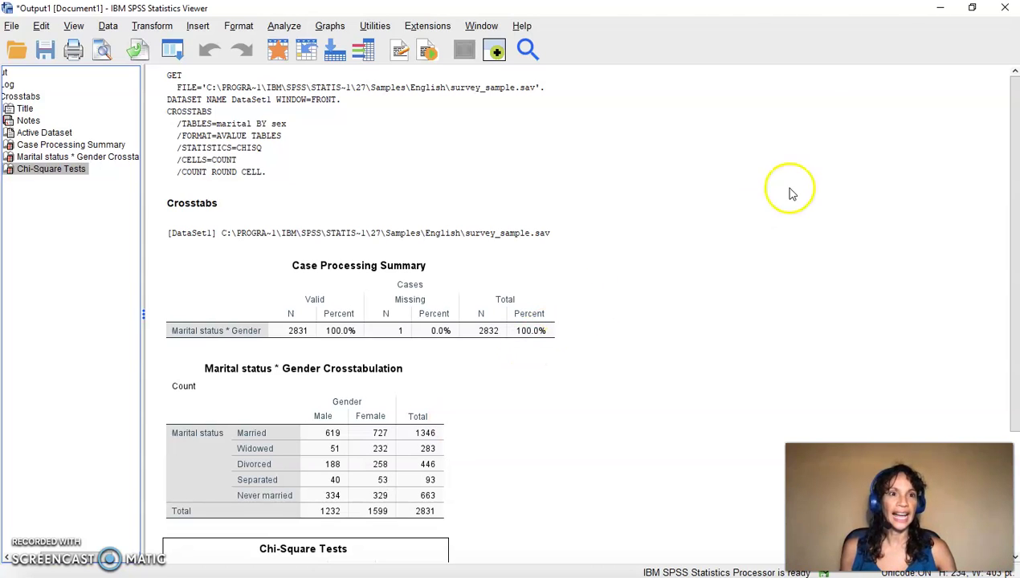
# Step: Minimize the Viewer, check speduc's Measure choices without changing them, and select the degree variable
pyautogui.click(940, 10)
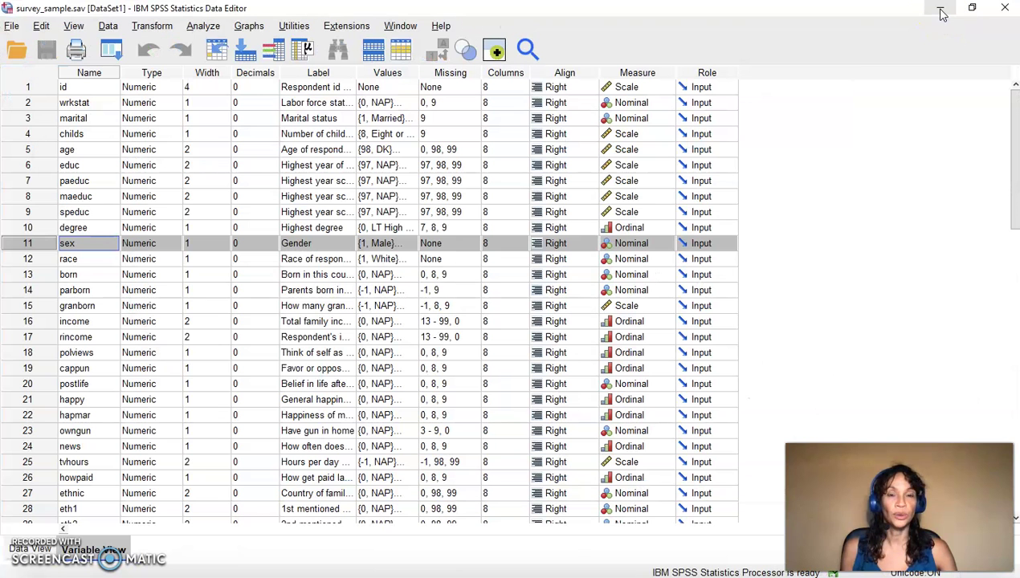
pyautogui.click(810, 166)
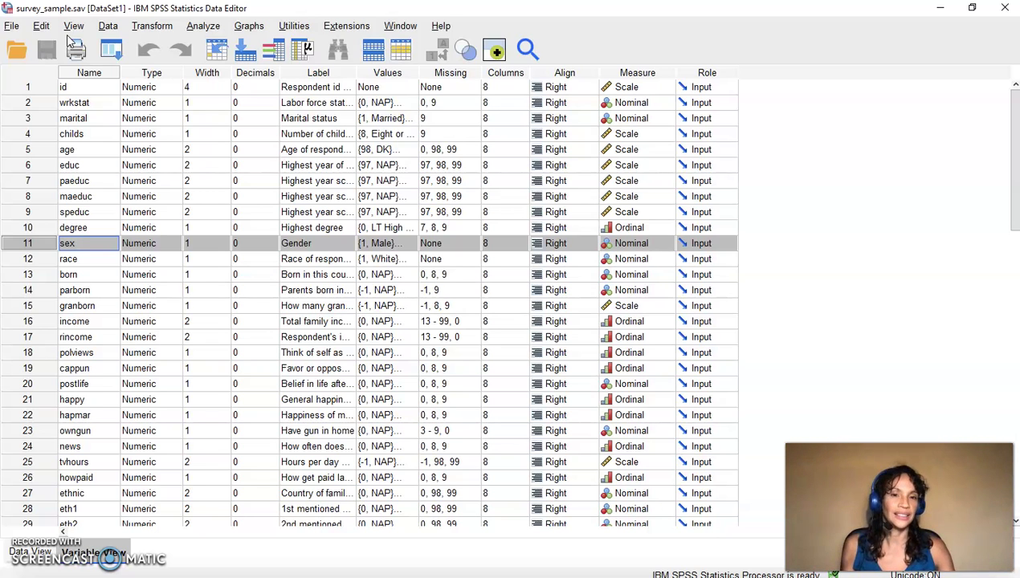
pyautogui.click(669, 215)
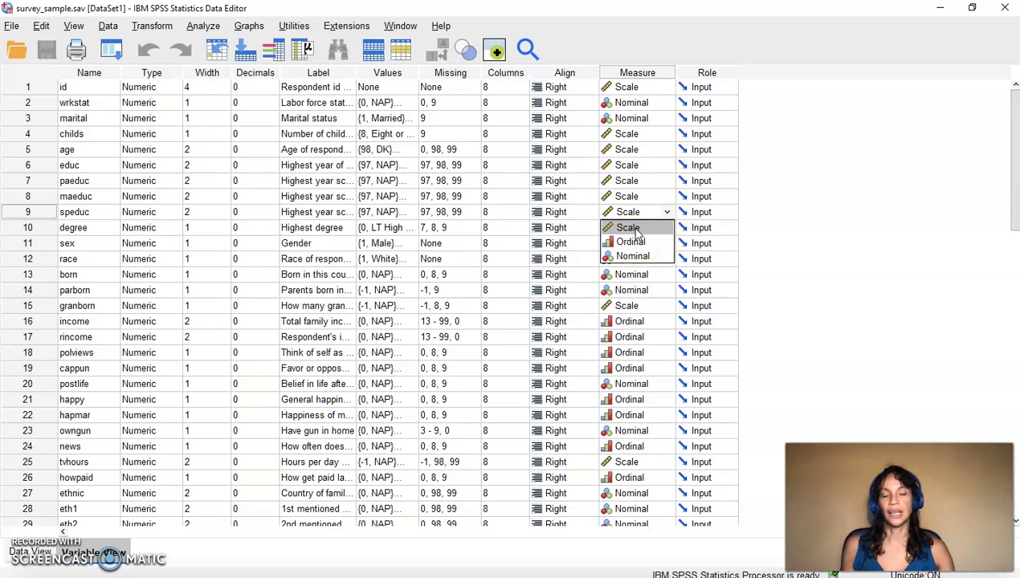
pyautogui.click(869, 190)
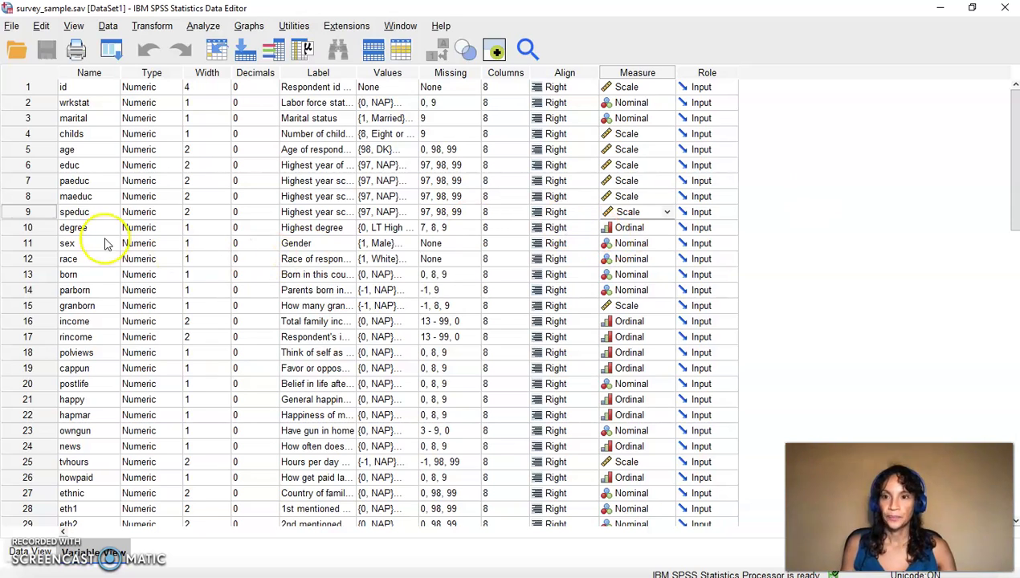
pyautogui.click(31, 227)
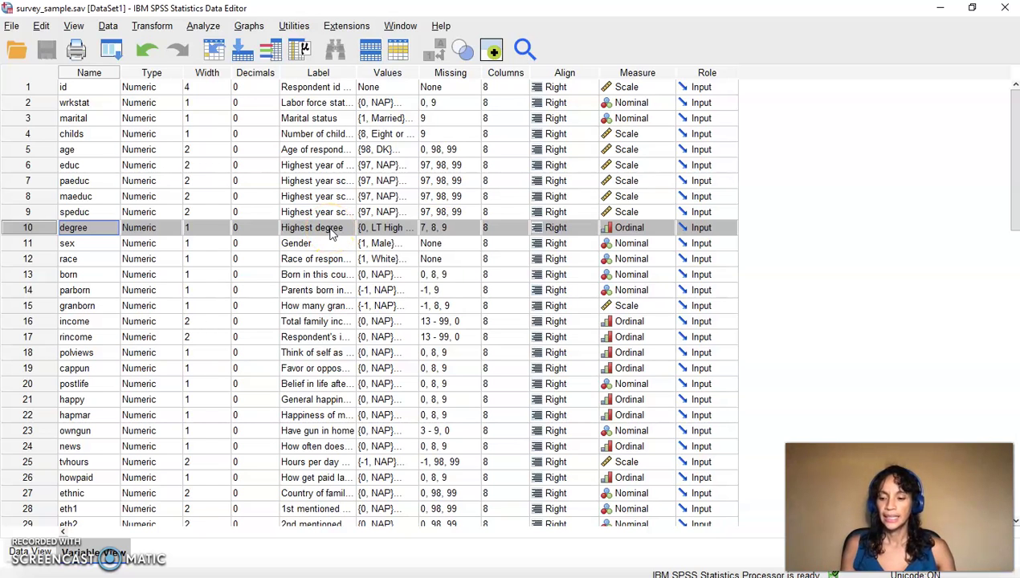
# Step: Widen the Label column and select polviews to read its full label
pyautogui.click(32, 353)
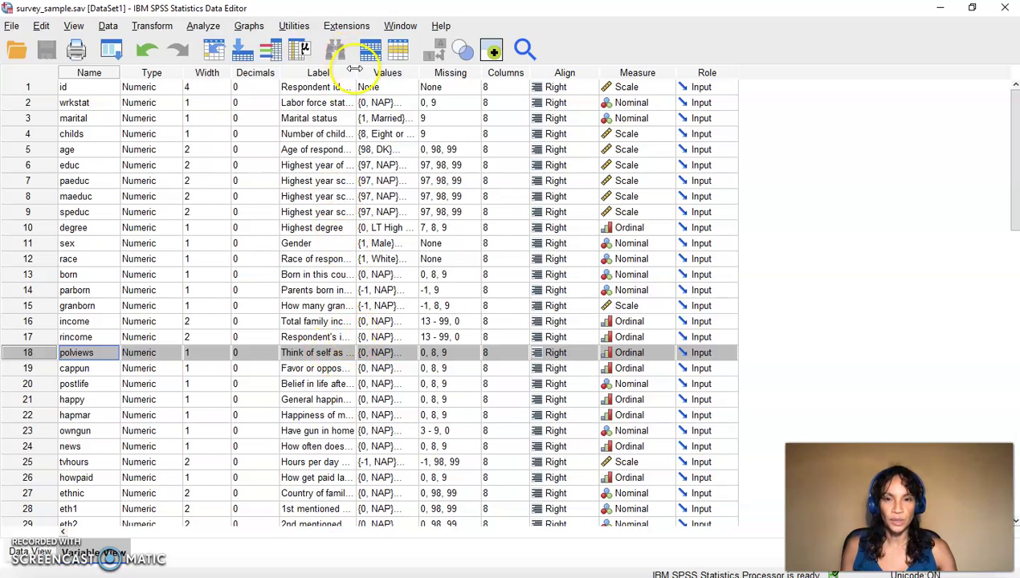
pyautogui.moveTo(356, 73); pyautogui.dragTo(426, 73)
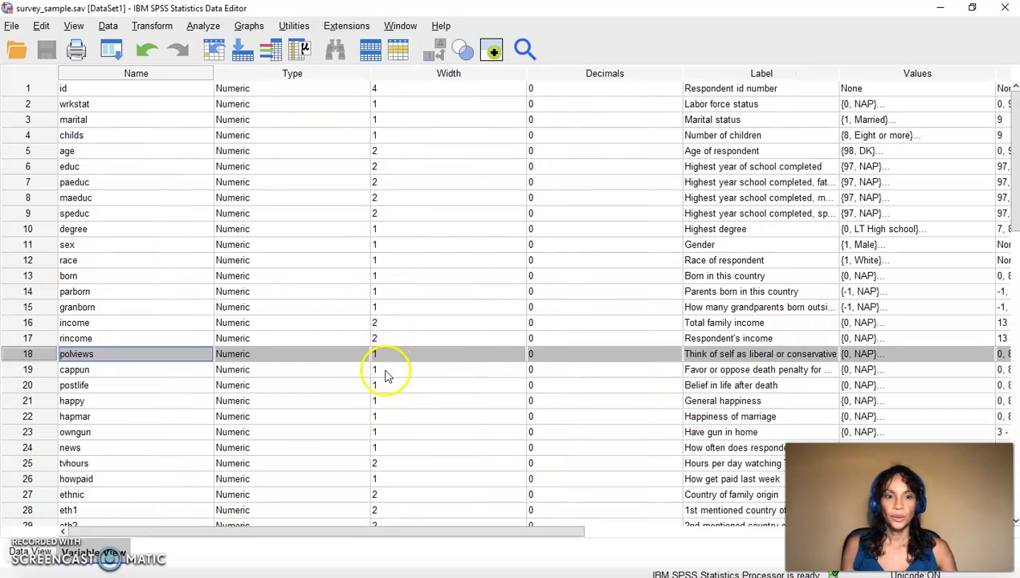
pyautogui.click(727, 358)
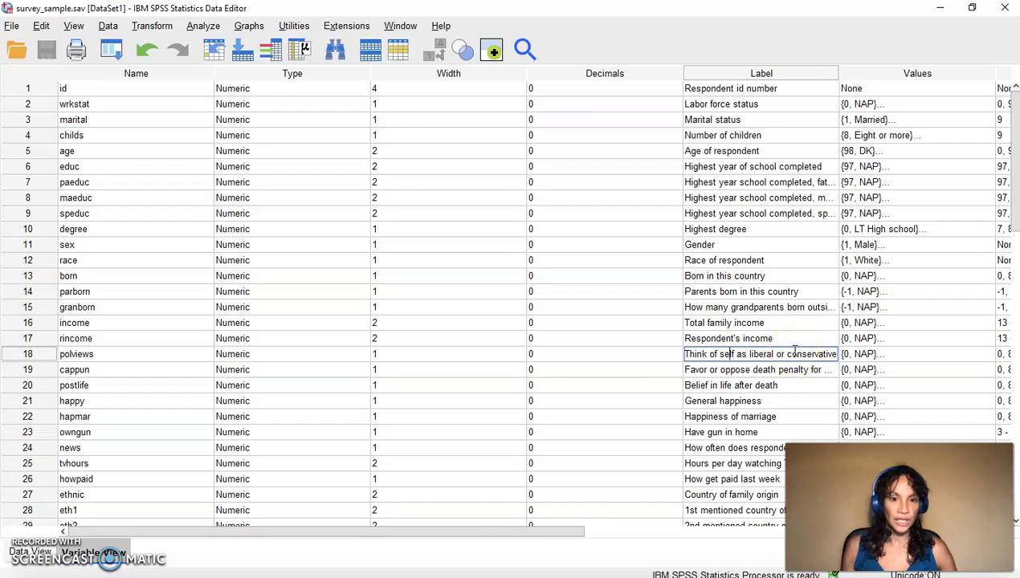
pyautogui.click(48, 354)
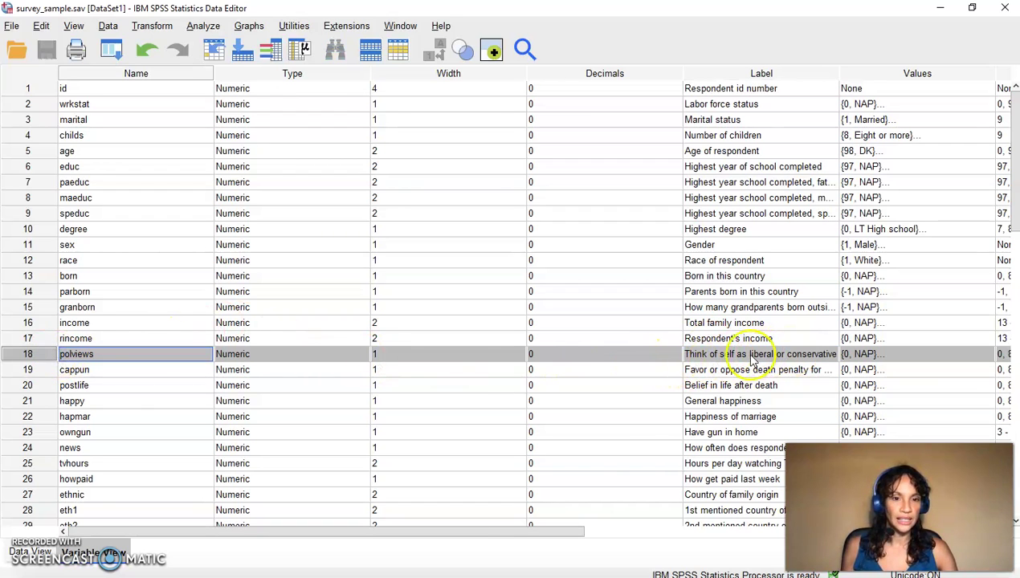
pyautogui.click(793, 358)
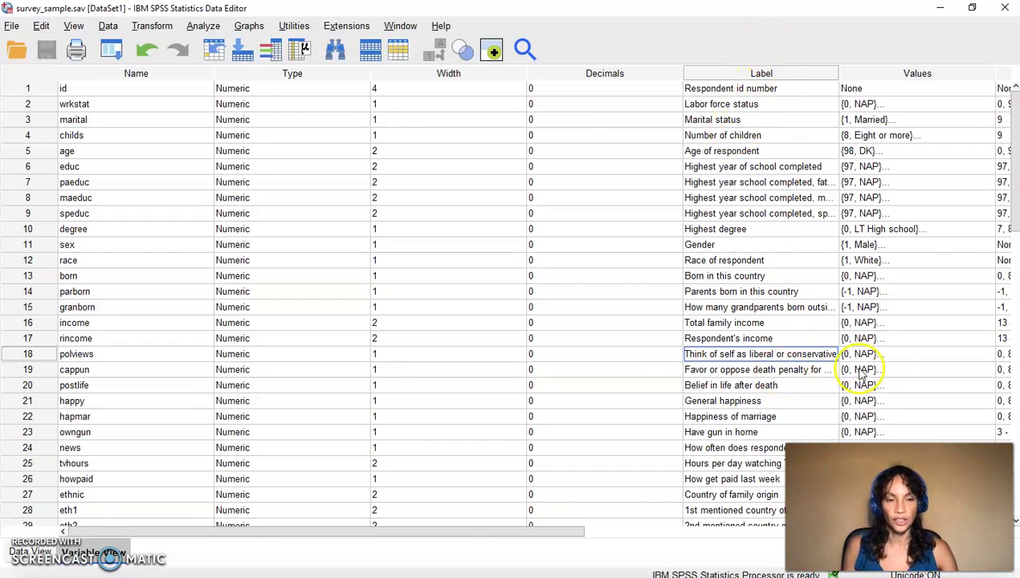
pyautogui.click(991, 354)
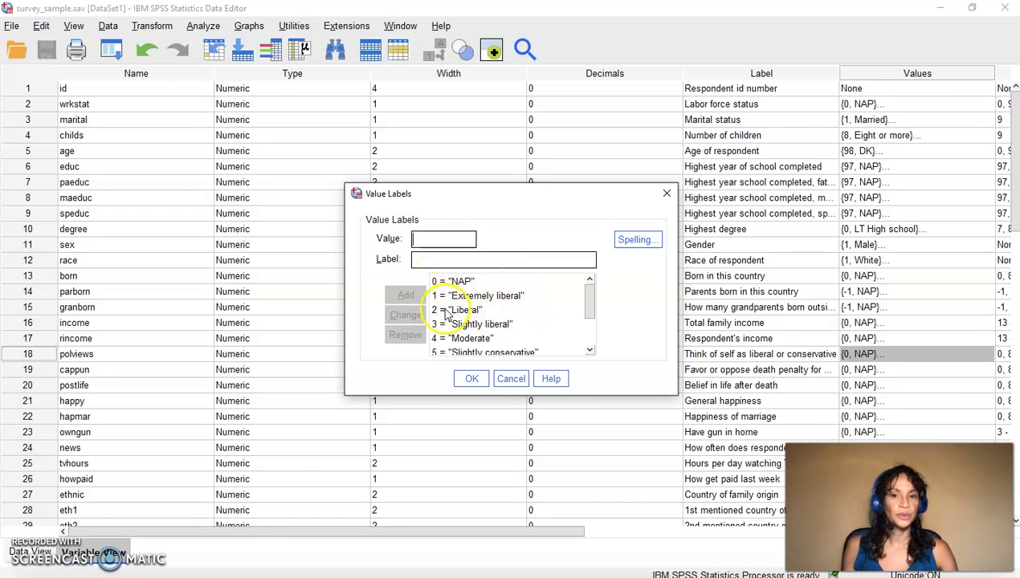
pyautogui.scroll(-2, 466, 330)
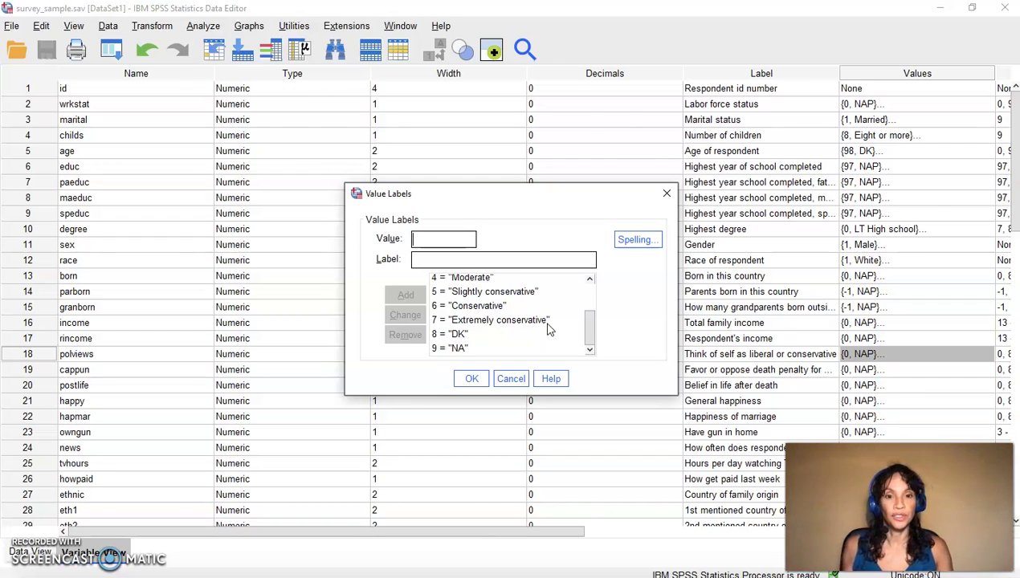
pyautogui.moveTo(590, 328)
pyautogui.mouseDown()
pyautogui.moveTo(597, 284)
pyautogui.moveTo(593, 327)
pyautogui.mouseUp()
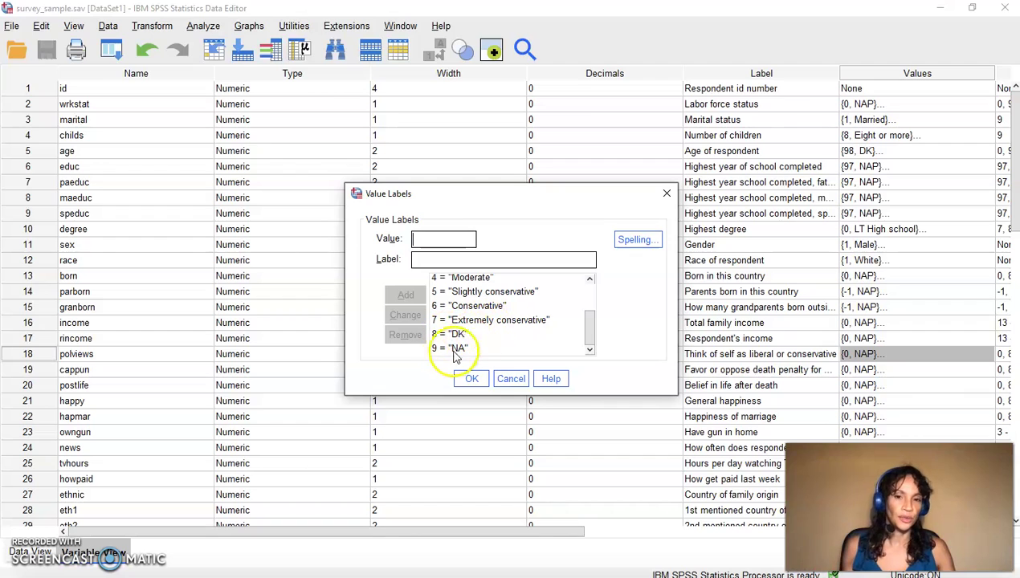
pyautogui.click(472, 380)
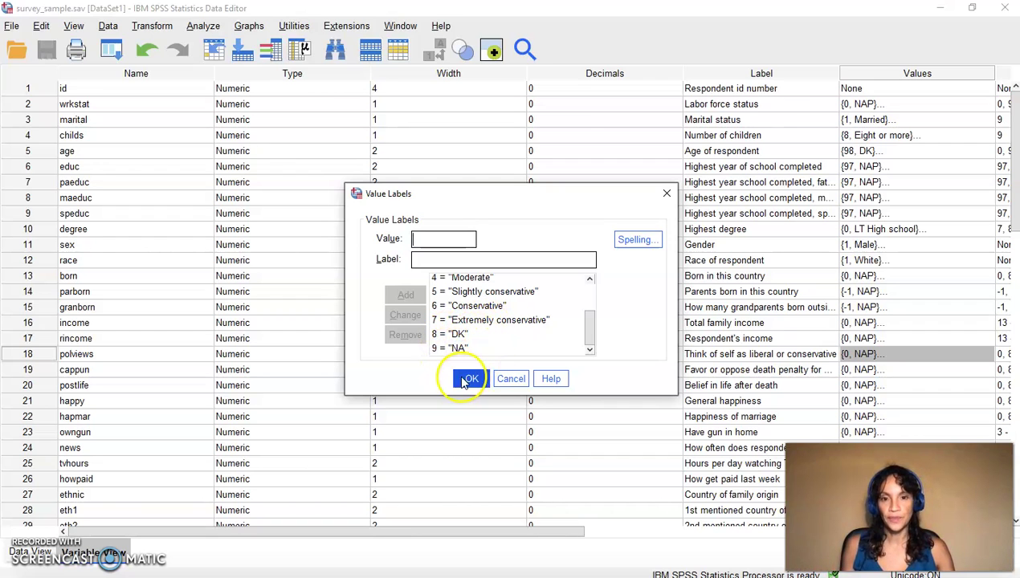
pyautogui.click(514, 384)
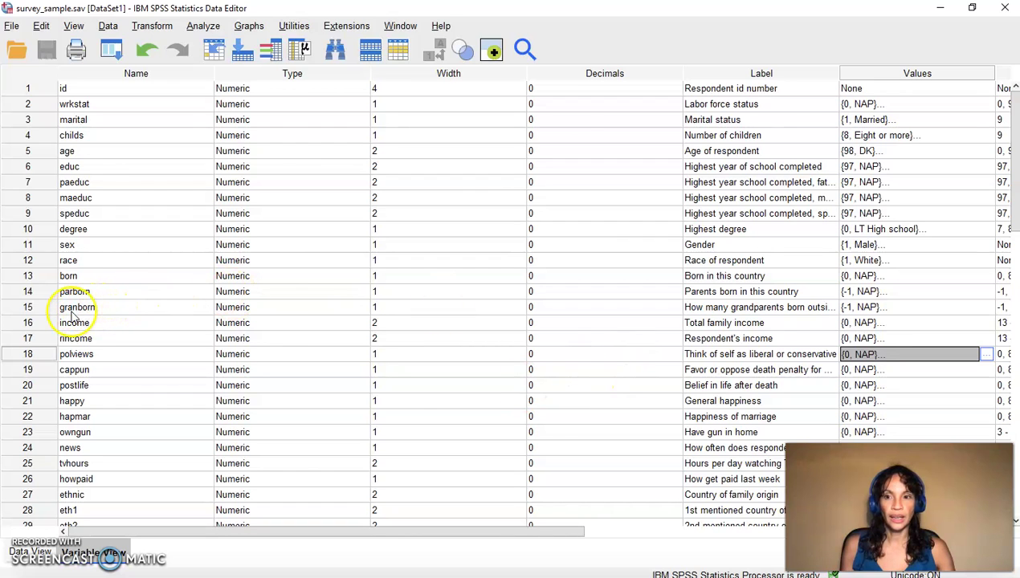
# Step: View the value labels for degree, then cancel without changes
pyautogui.click(28, 229)
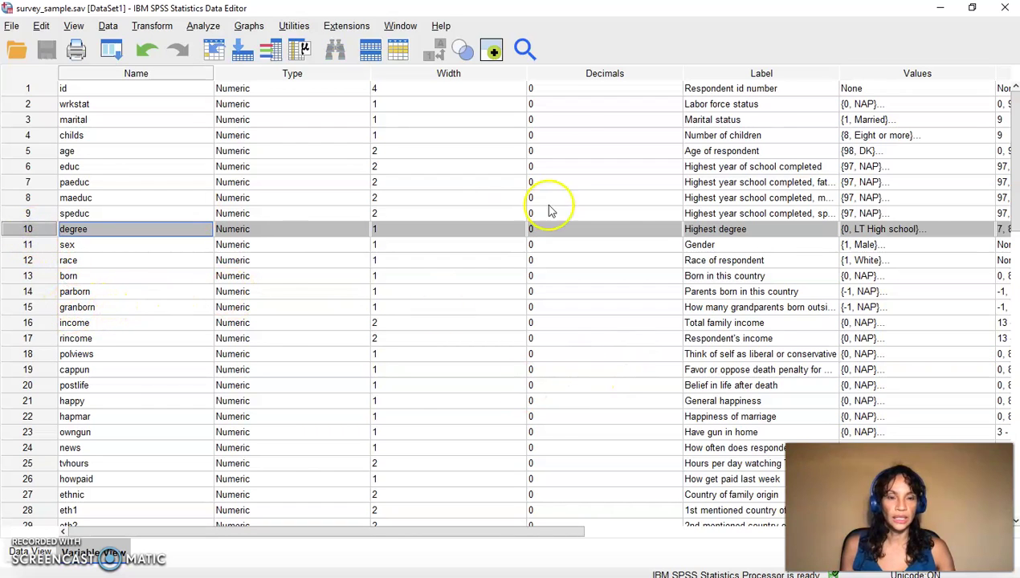
pyautogui.click(984, 230)
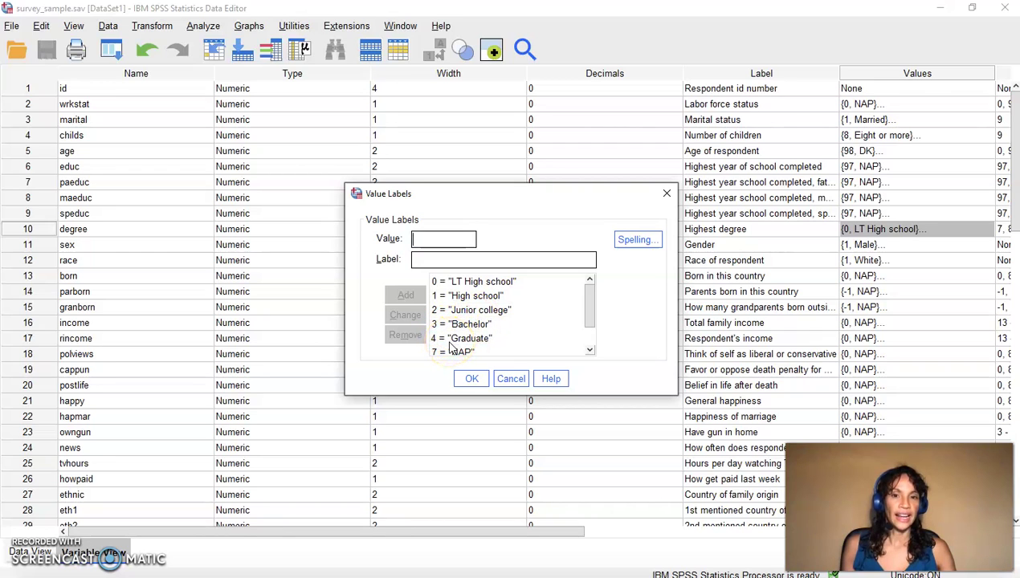
pyautogui.click(513, 380)
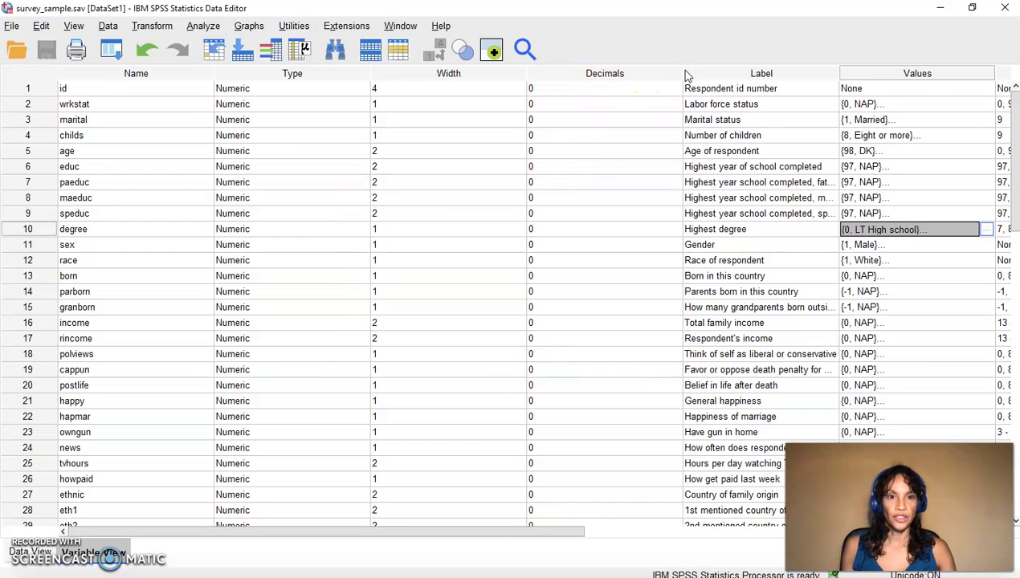
# Step: Narrow the Decimals column and select marital's Values cell
pyautogui.moveTo(682, 73); pyautogui.dragTo(554, 74)
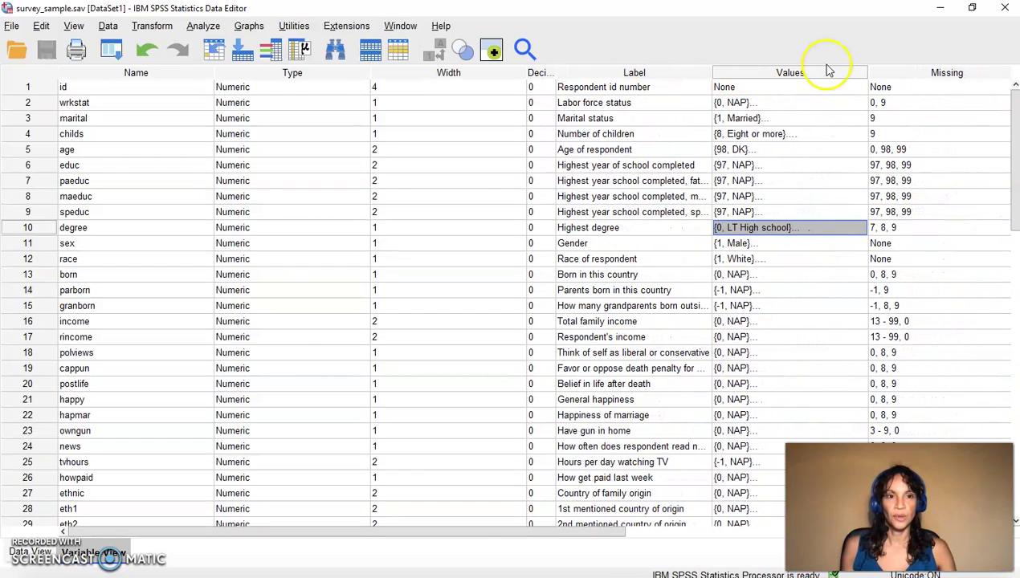
pyautogui.click(771, 74)
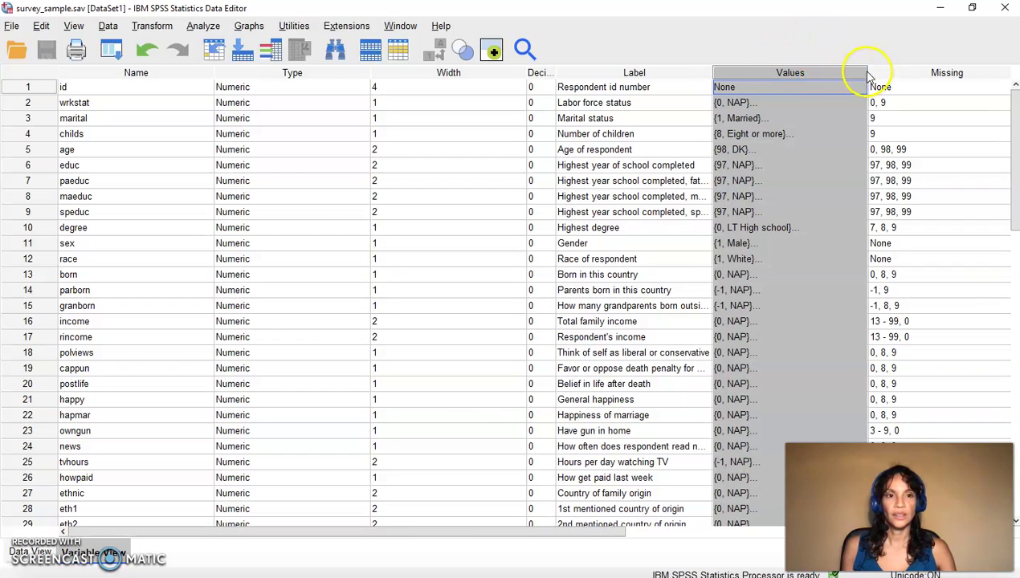
pyautogui.click(813, 119)
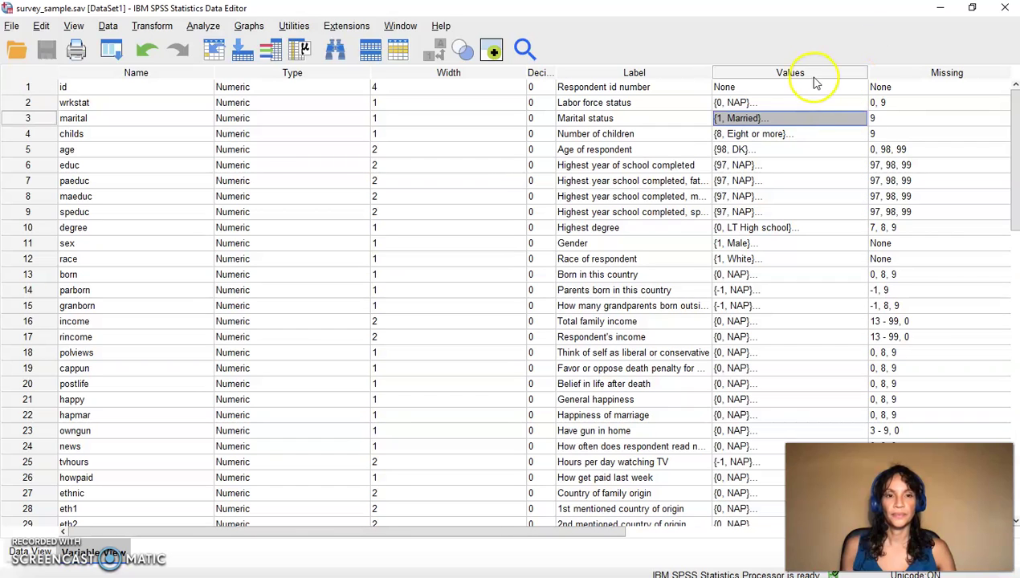
# Step: Open the Bivariate Correlations dialog from Analyze > Correlate
pyautogui.click(572, 38)
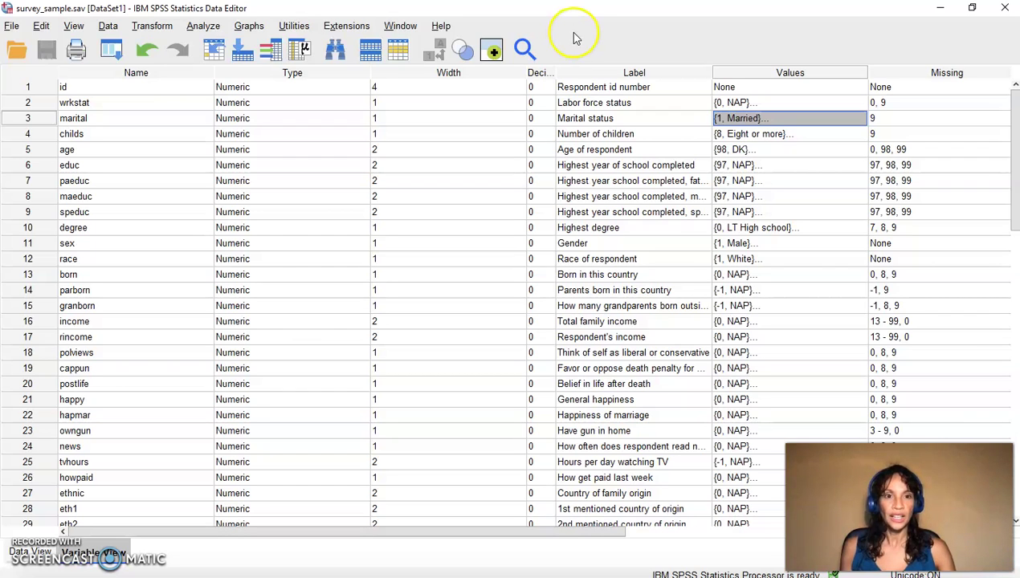
pyautogui.click(201, 28)
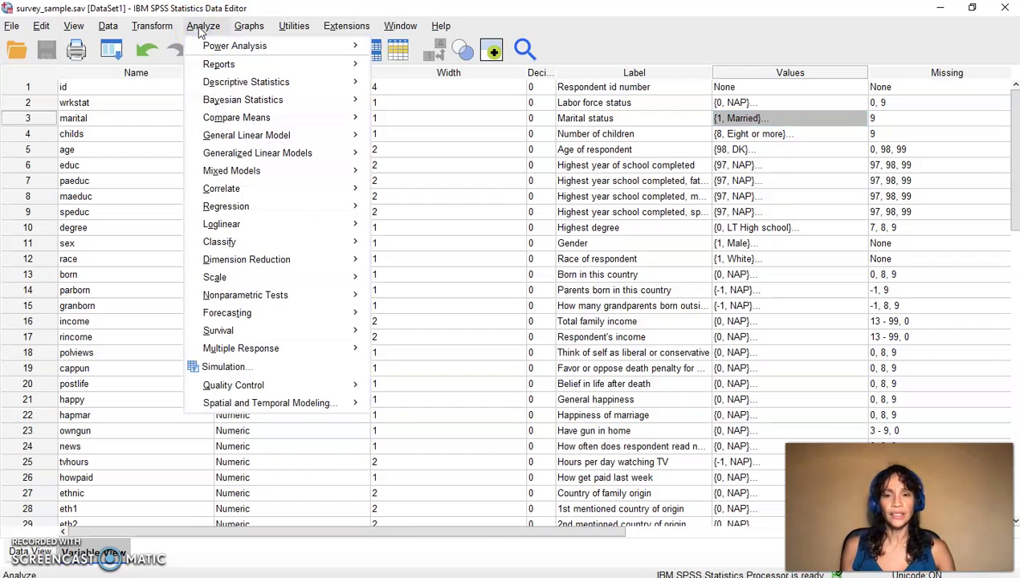
pyautogui.click(227, 193)
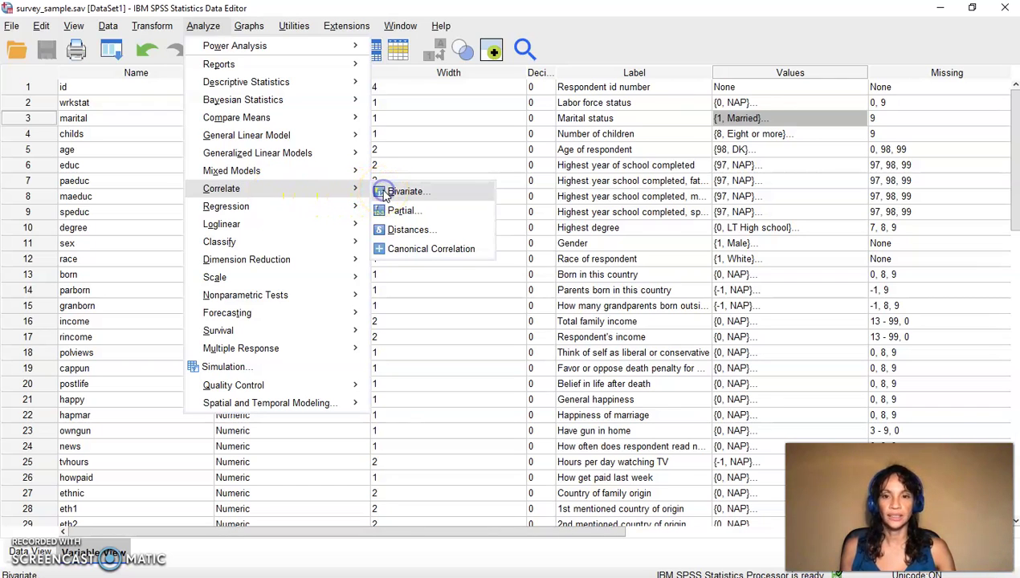
pyautogui.click(384, 194)
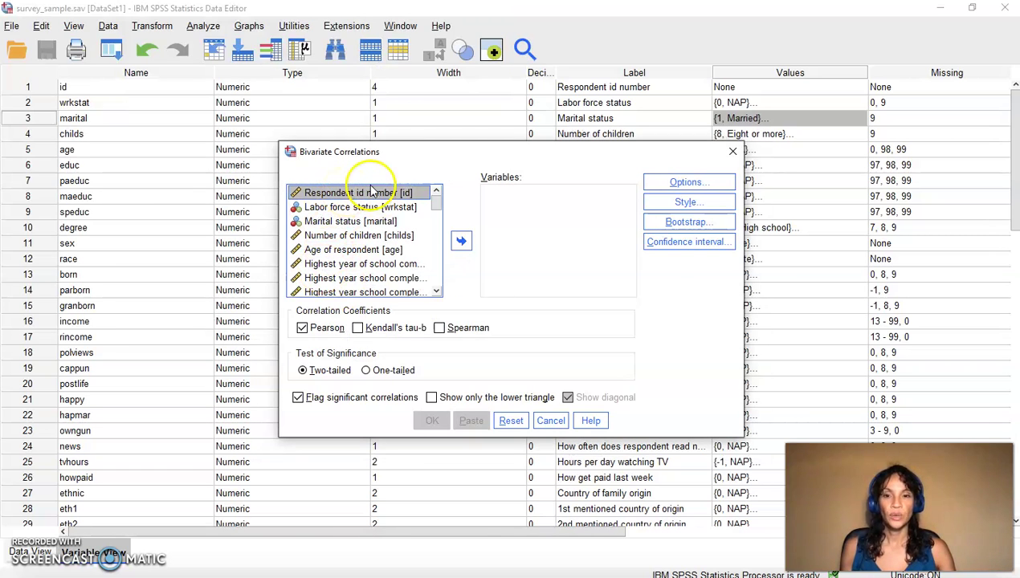
# Step: Add polviews and Highest degree to the Variables list
pyautogui.moveTo(434, 209); pyautogui.dragTo(429, 234)
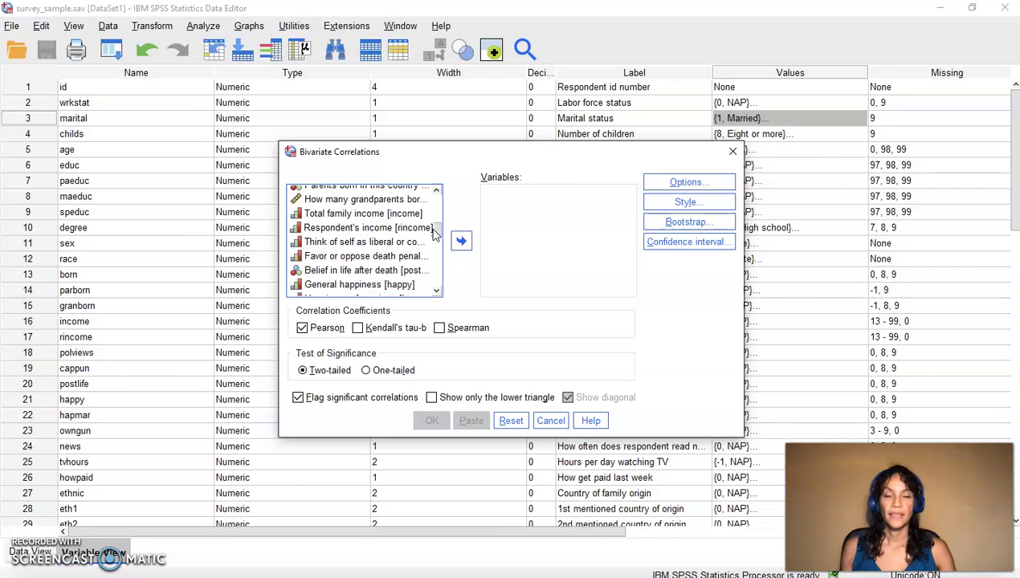
pyautogui.click(371, 243)
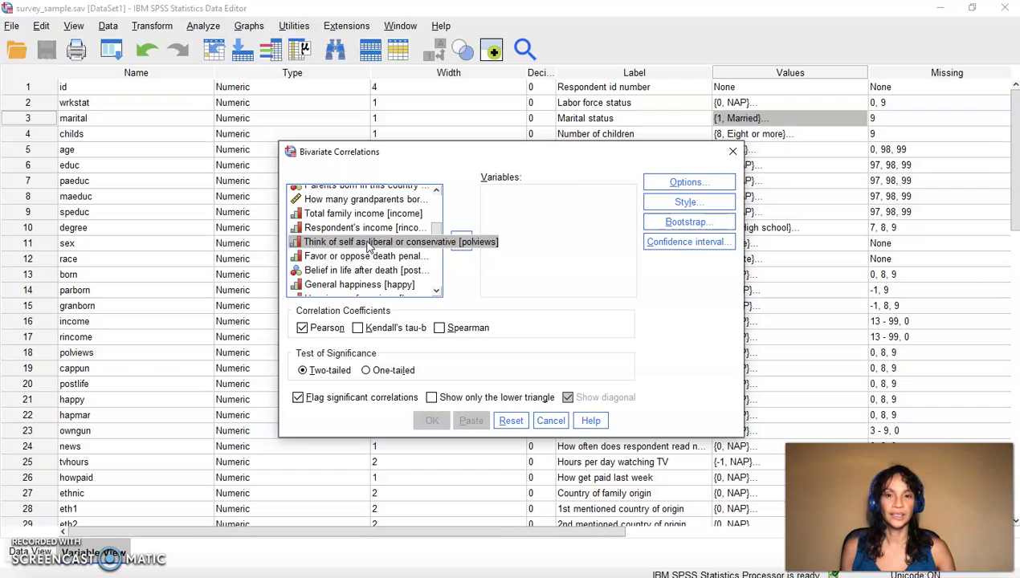
pyautogui.doubleClick(368, 243)
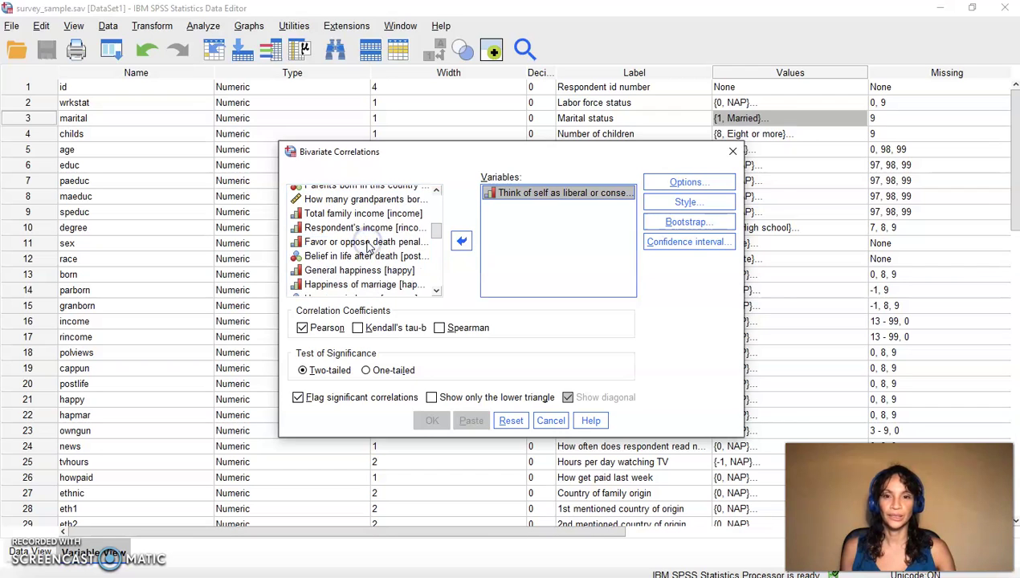
pyautogui.scroll(3, 434, 228)
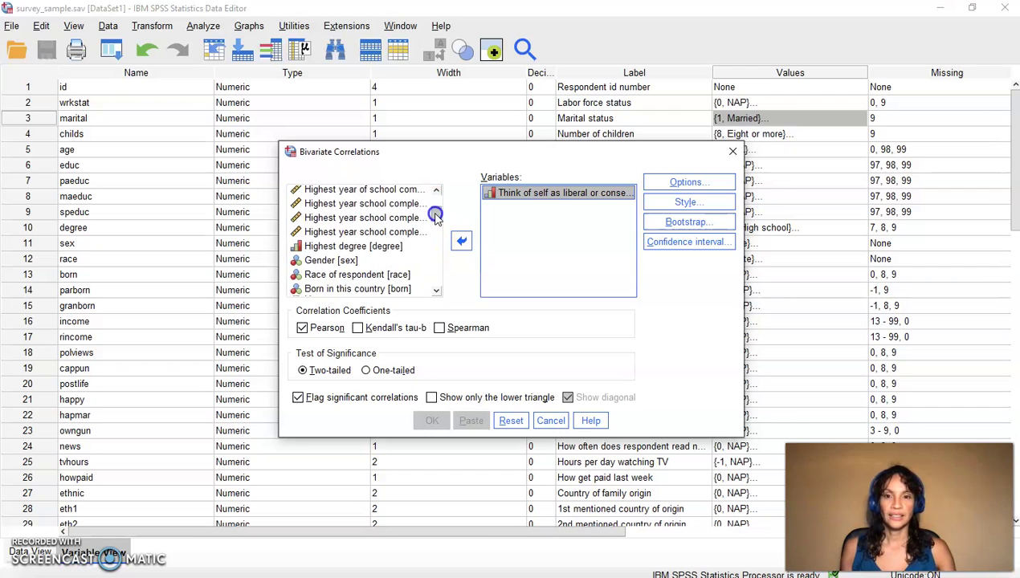
pyautogui.click(378, 246)
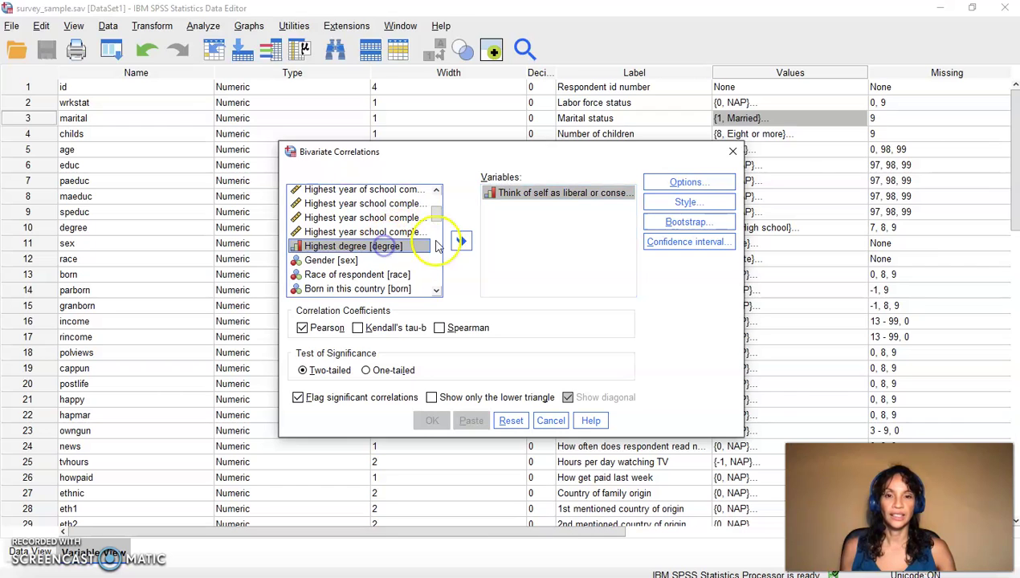
pyautogui.click(464, 243)
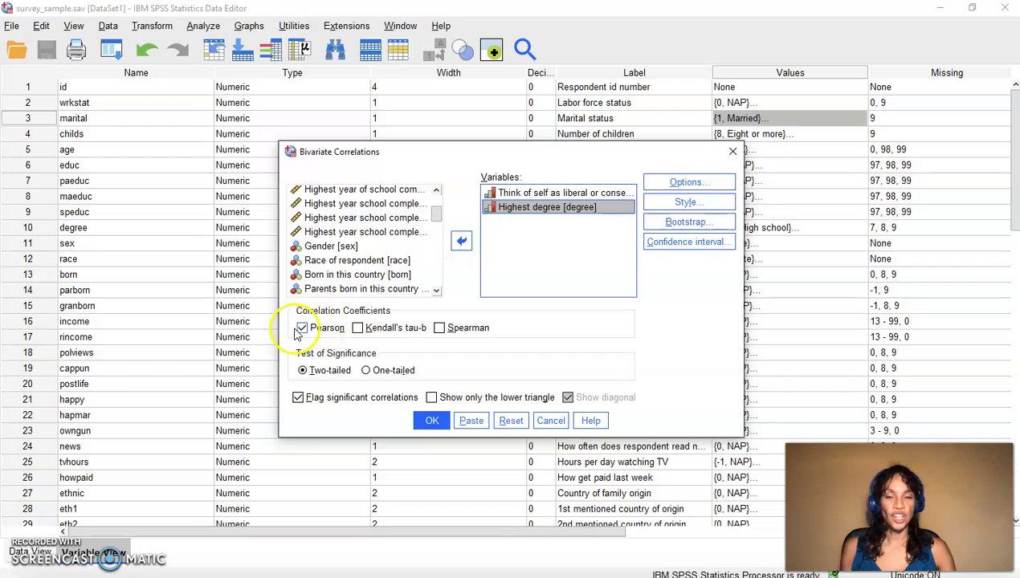
# Step: Switch the coefficient from Pearson to Spearman and run the correlation
pyautogui.click(302, 329)
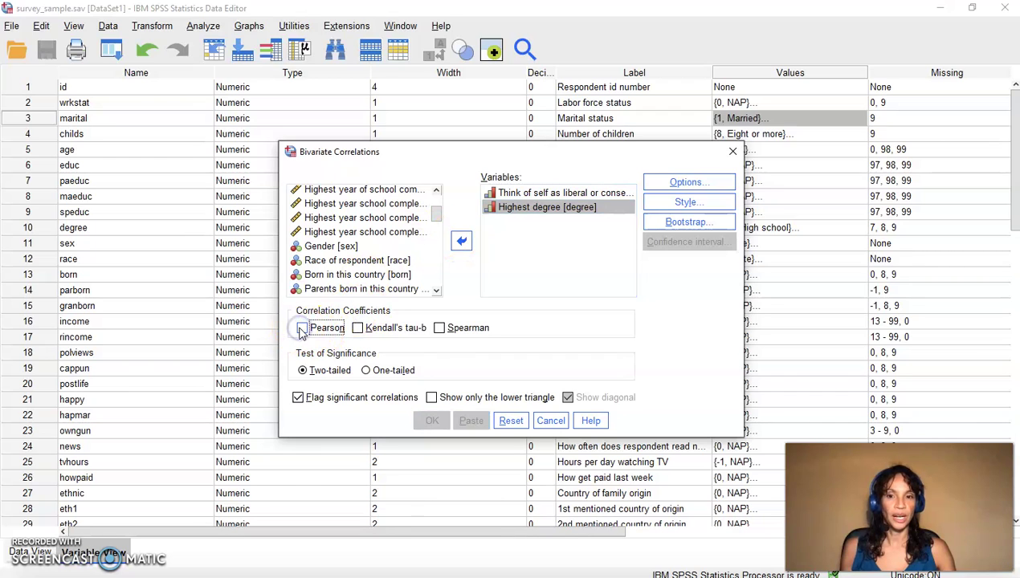
pyautogui.click(440, 329)
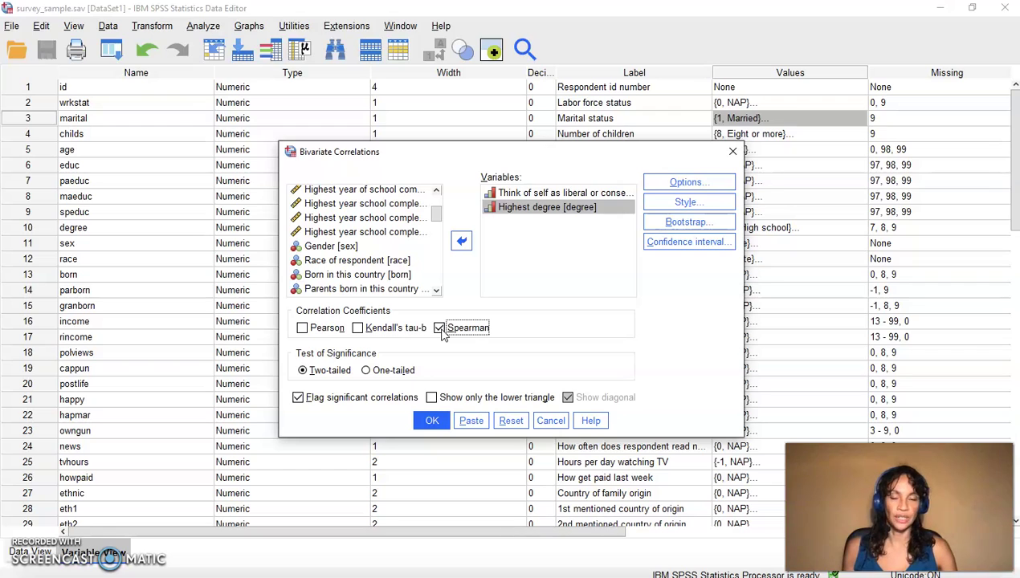
pyautogui.click(474, 330)
# Step: Run the Spearman correlation of political views with highest degree
pyautogui.click(432, 420)
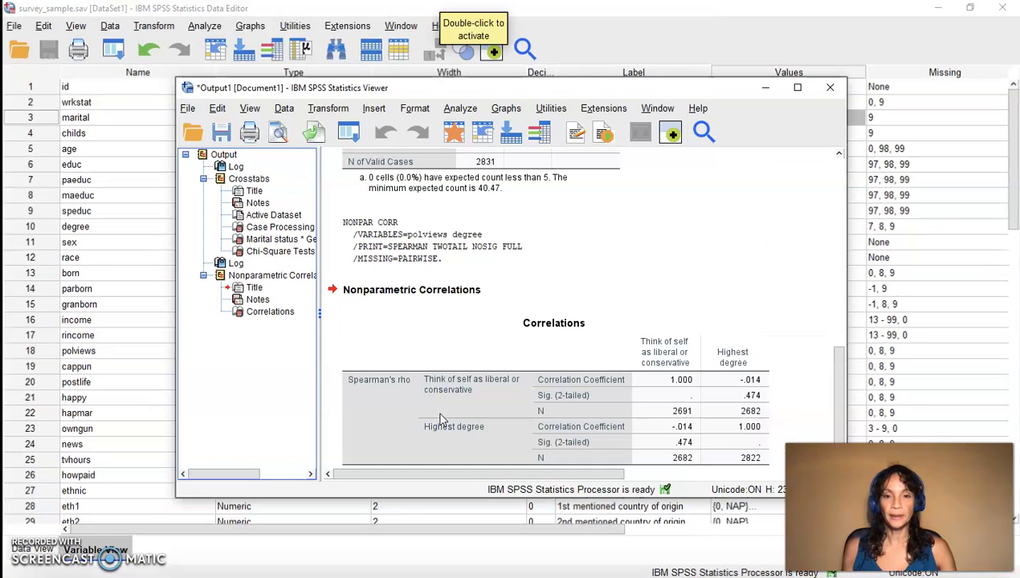
pyautogui.click(441, 323)
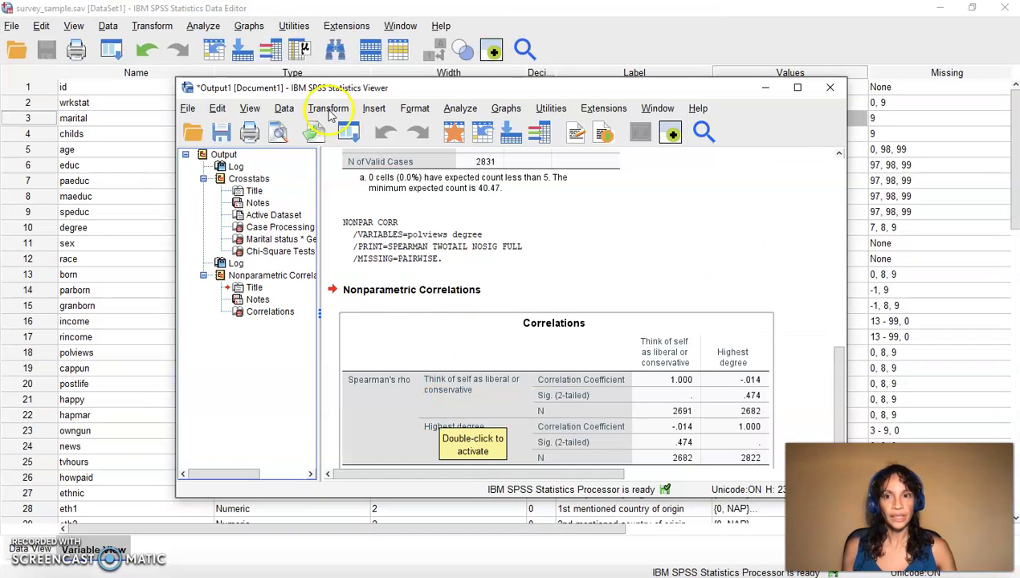
pyautogui.click(642, 188)
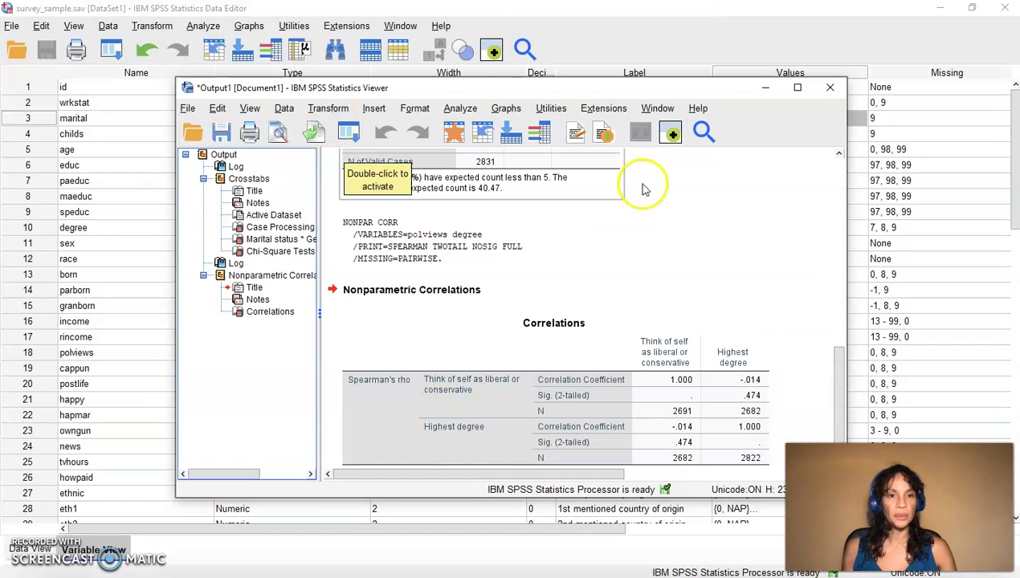
# Step: Maximize the viewer and show the Nonparametric Correlations output: rho -.014, Sig. .474, N 2682
pyautogui.click(797, 88)
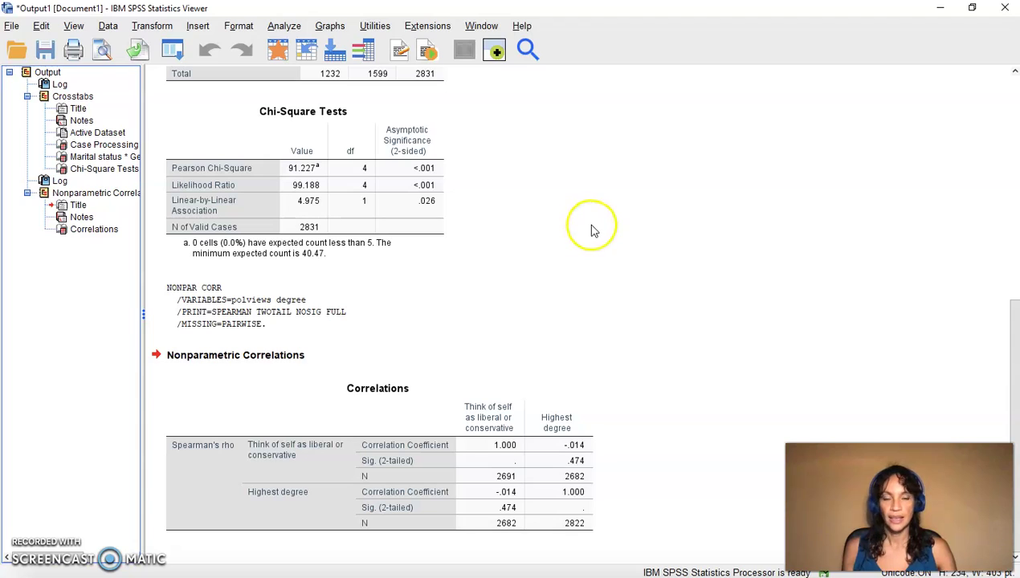
pyautogui.click(313, 305)
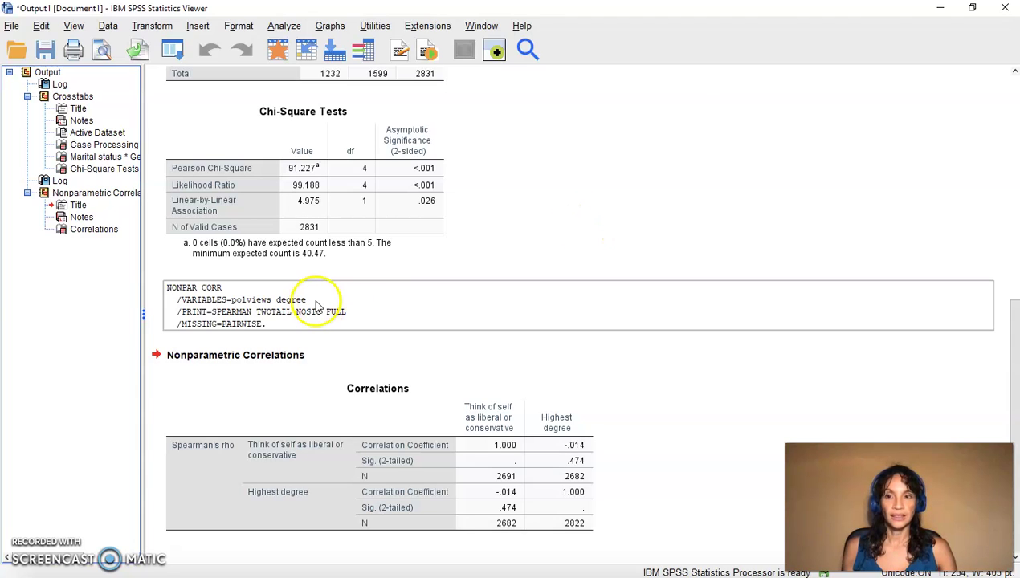
pyautogui.click(69, 194)
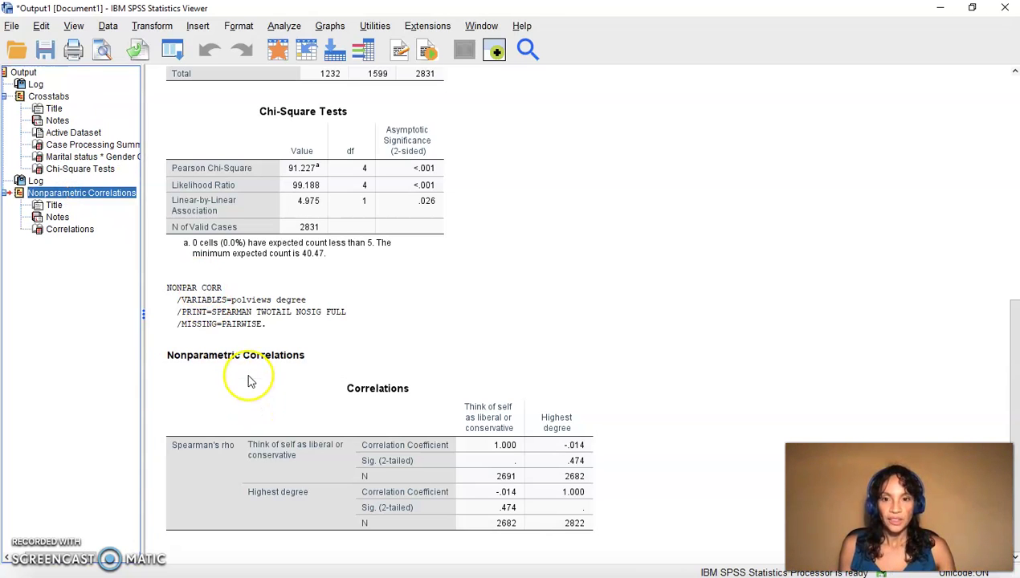
pyautogui.click(369, 396)
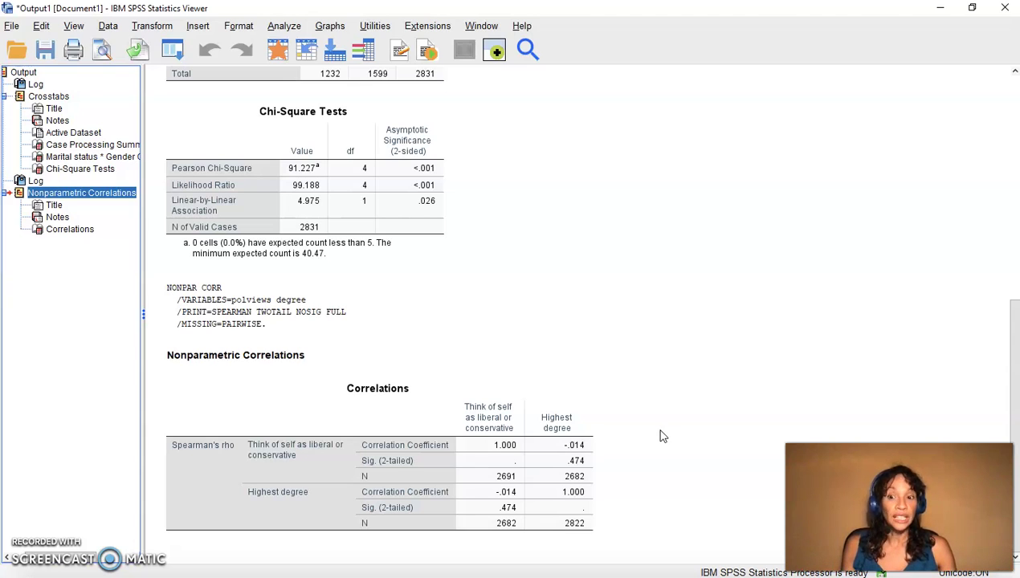
pyautogui.click(573, 468)
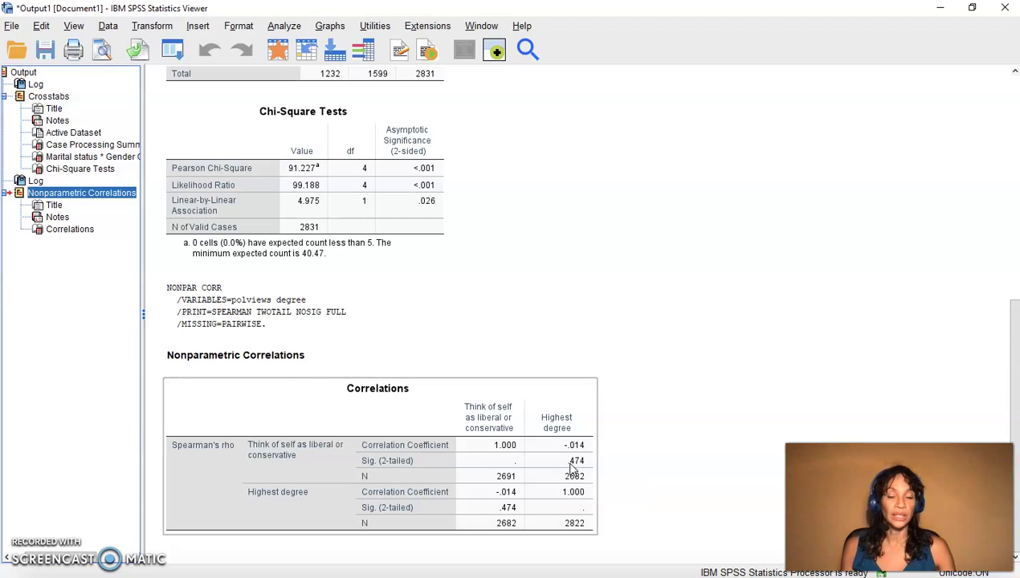
pyautogui.click(611, 379)
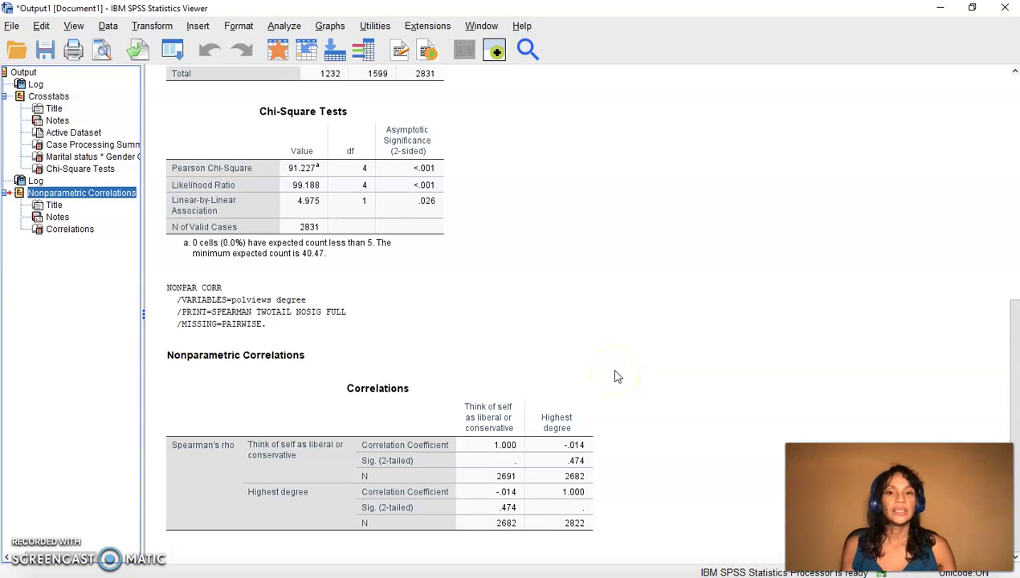
pyautogui.scroll(5, 617, 377)
pyautogui.scroll(-5, 616, 375)
pyautogui.click(593, 401)
pyautogui.click(341, 431)
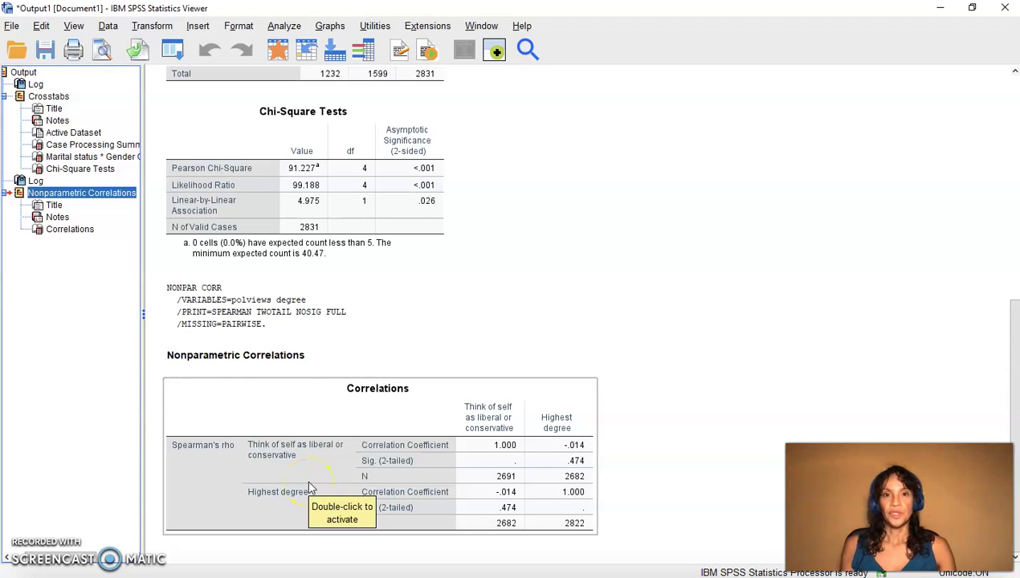
pyautogui.click(448, 326)
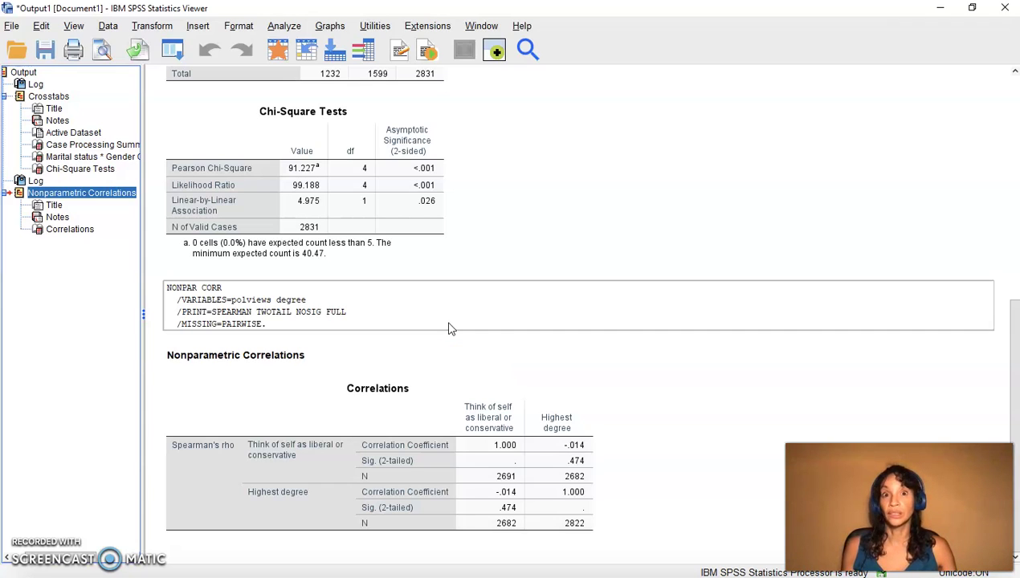
pyautogui.click(432, 319)
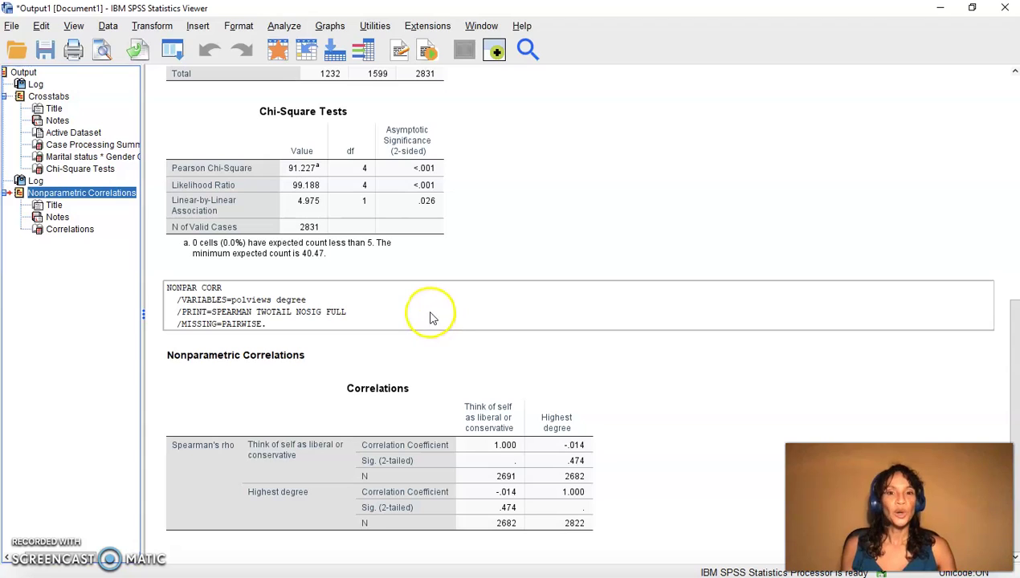